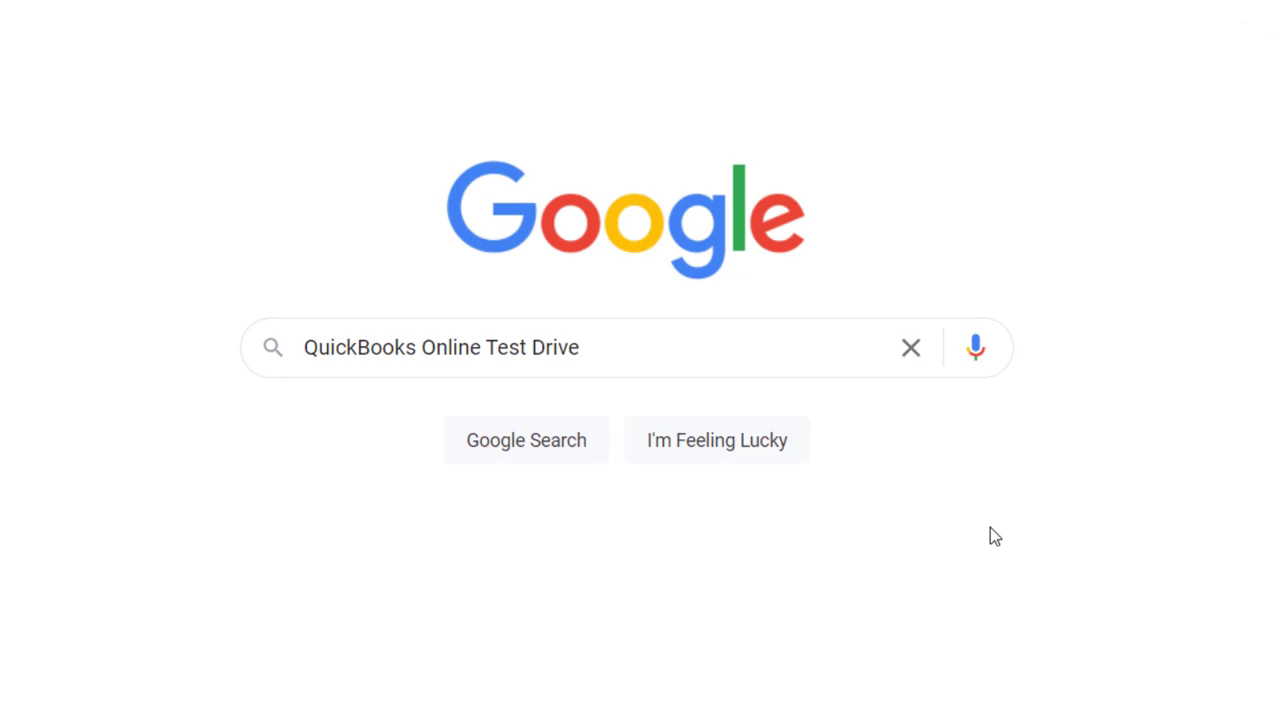
Search Google for QuickBooks Online Test Drive and open the United States sample company from Intuit's test drive article.
left_click(720, 346)
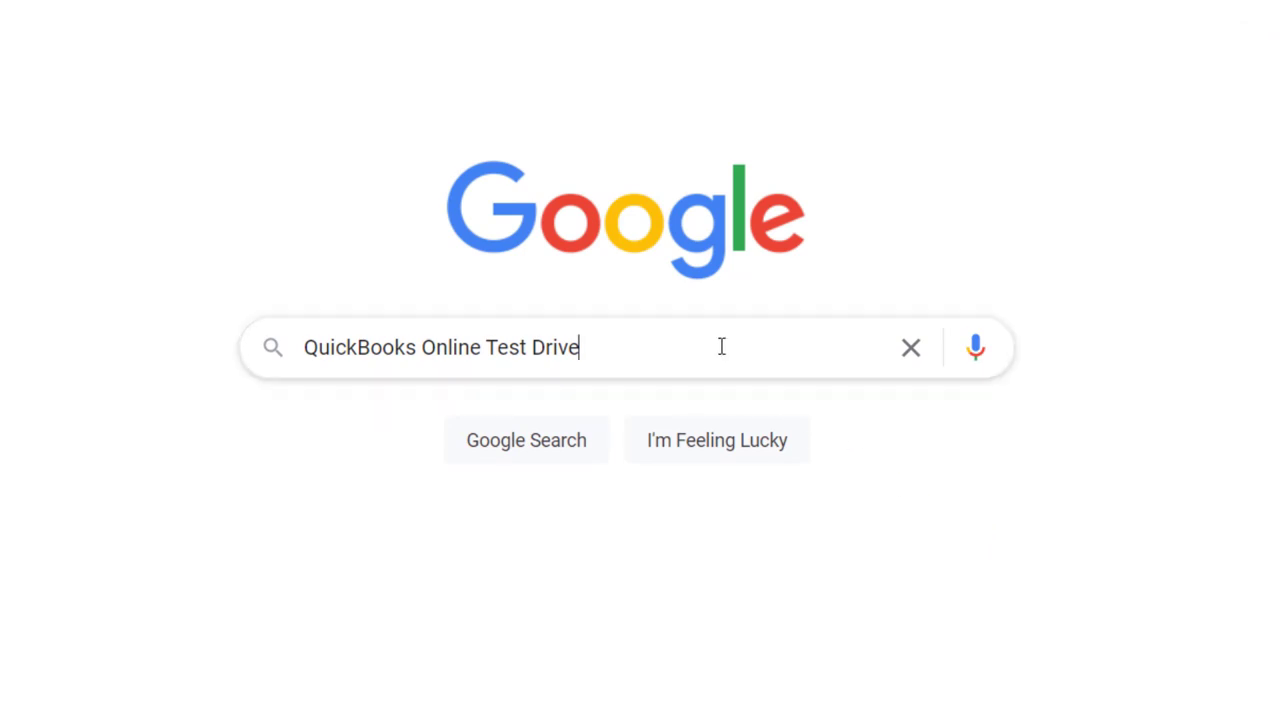
key("Return")
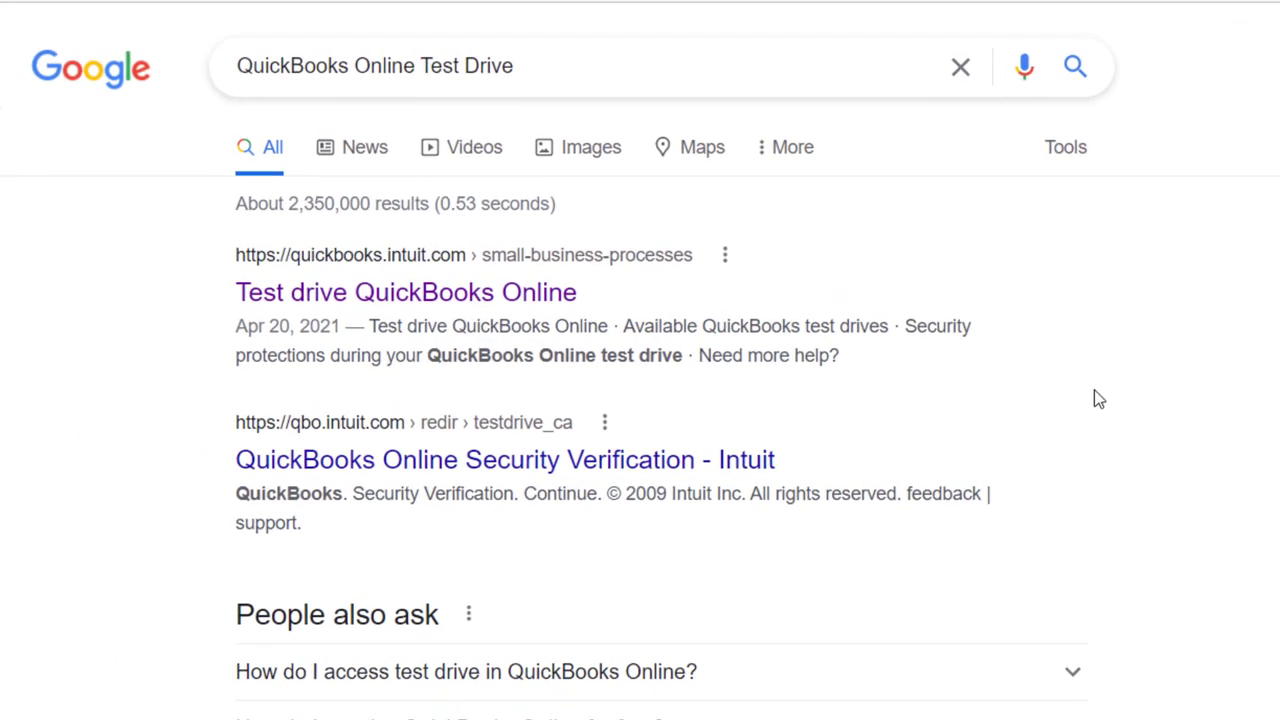
left_click(508, 294)
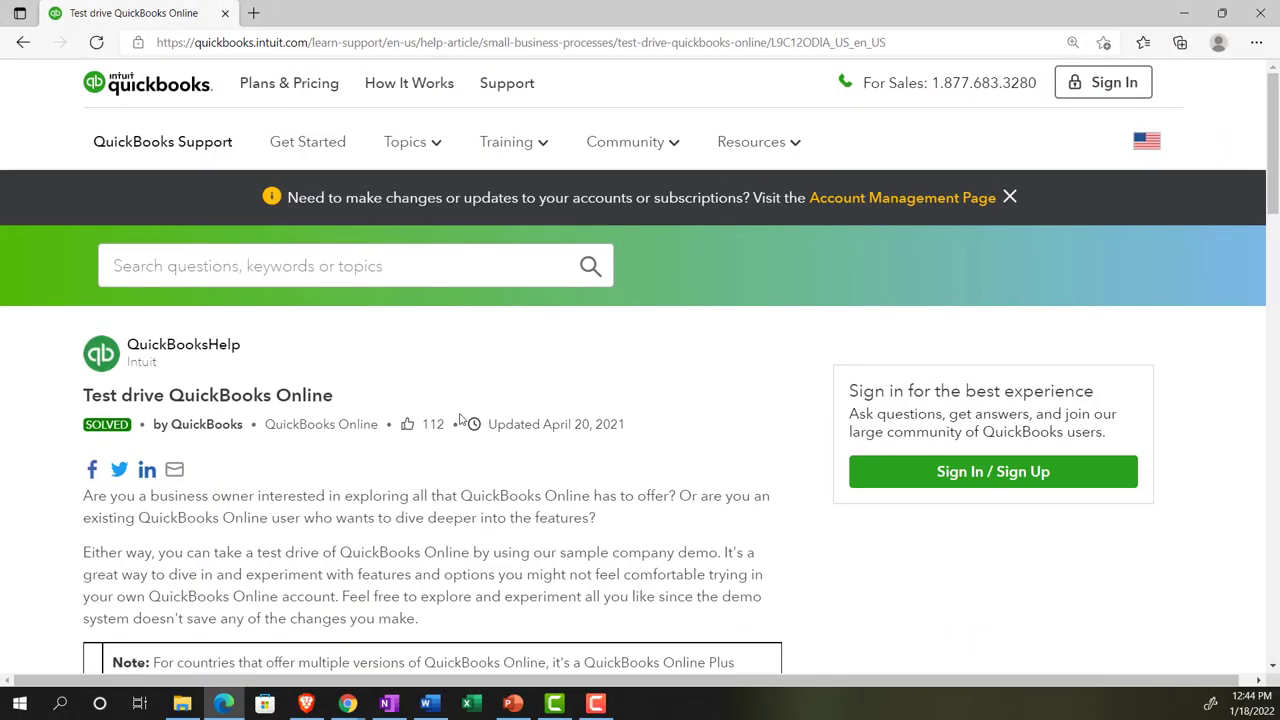
scroll(419, 364, "down", 5)
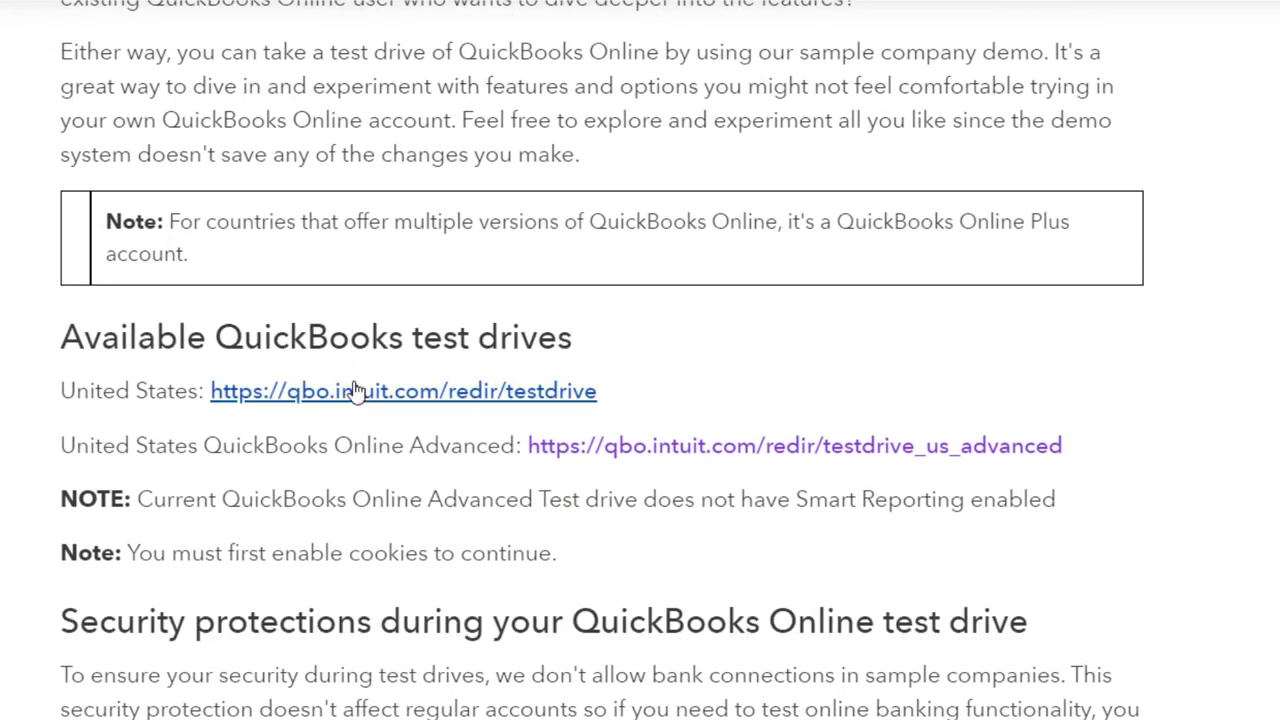
left_click(352, 394)
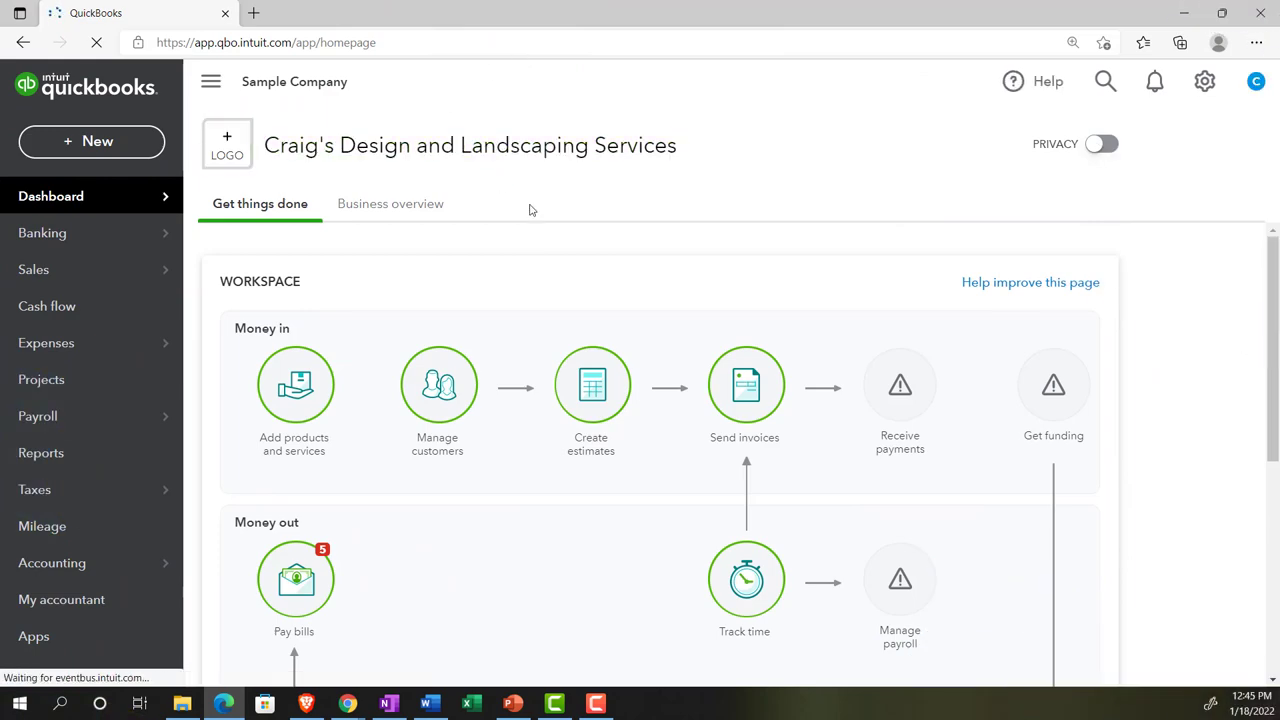
key("ctrl+plus")
key("ctrl+plus")
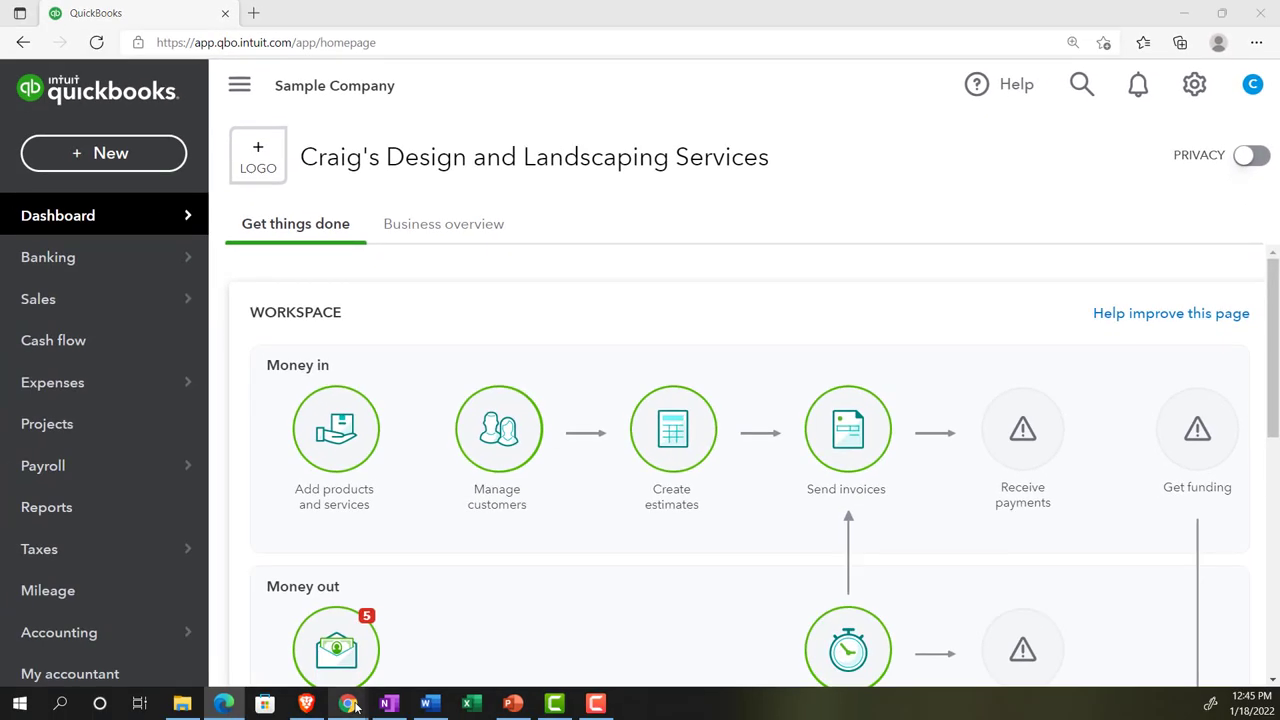
Switch to the Get Great Guitars company in Chrome and expand its navigation menu to view the Business view layout.
mouse_move(356, 707)
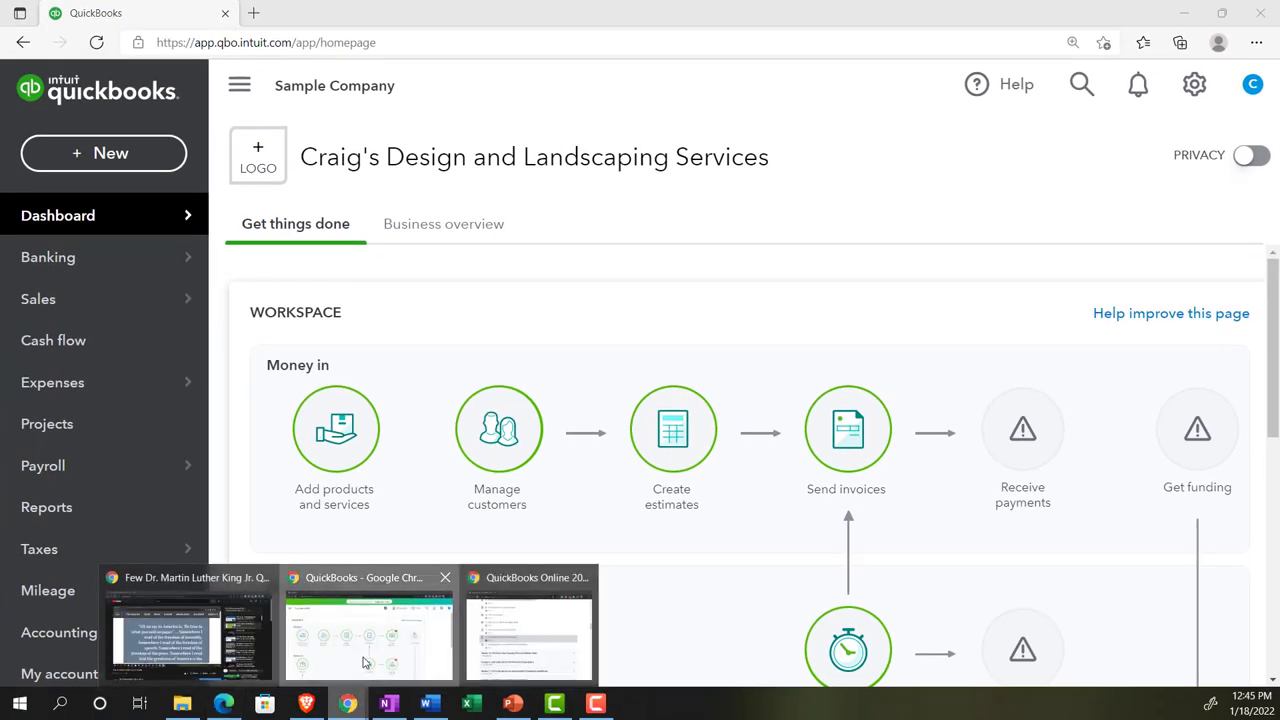
left_click(365, 663)
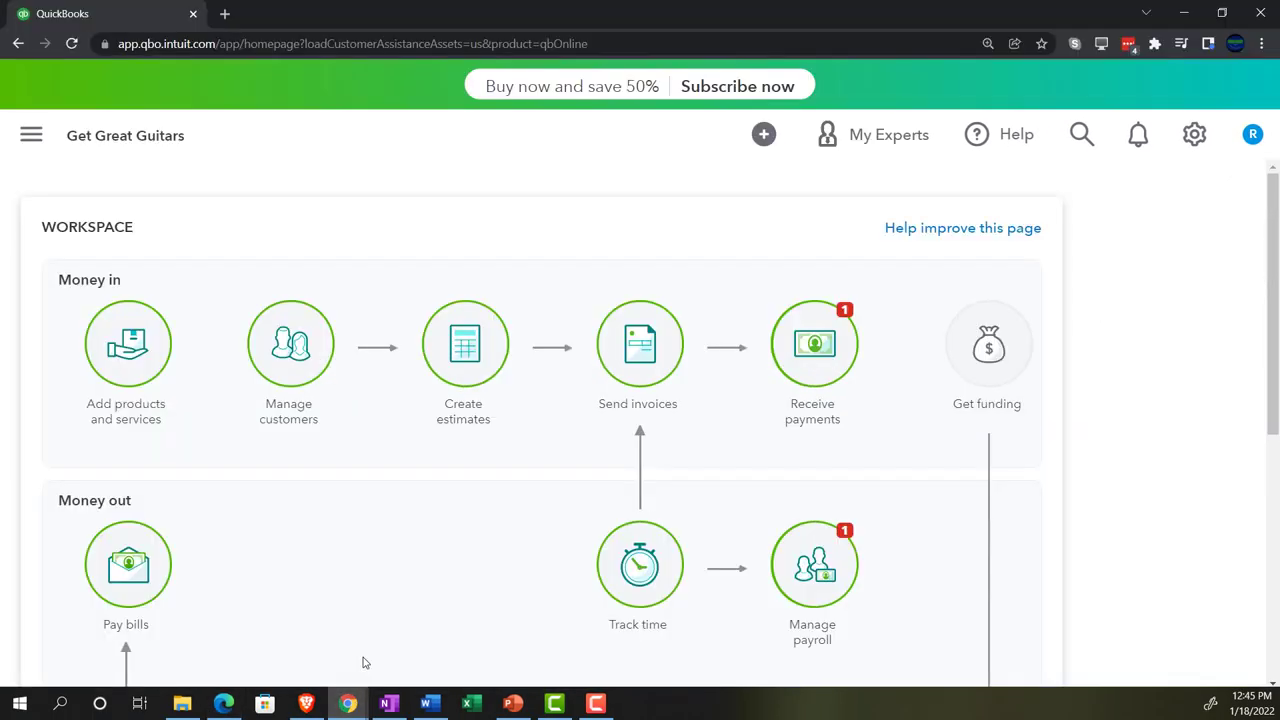
left_click(31, 137)
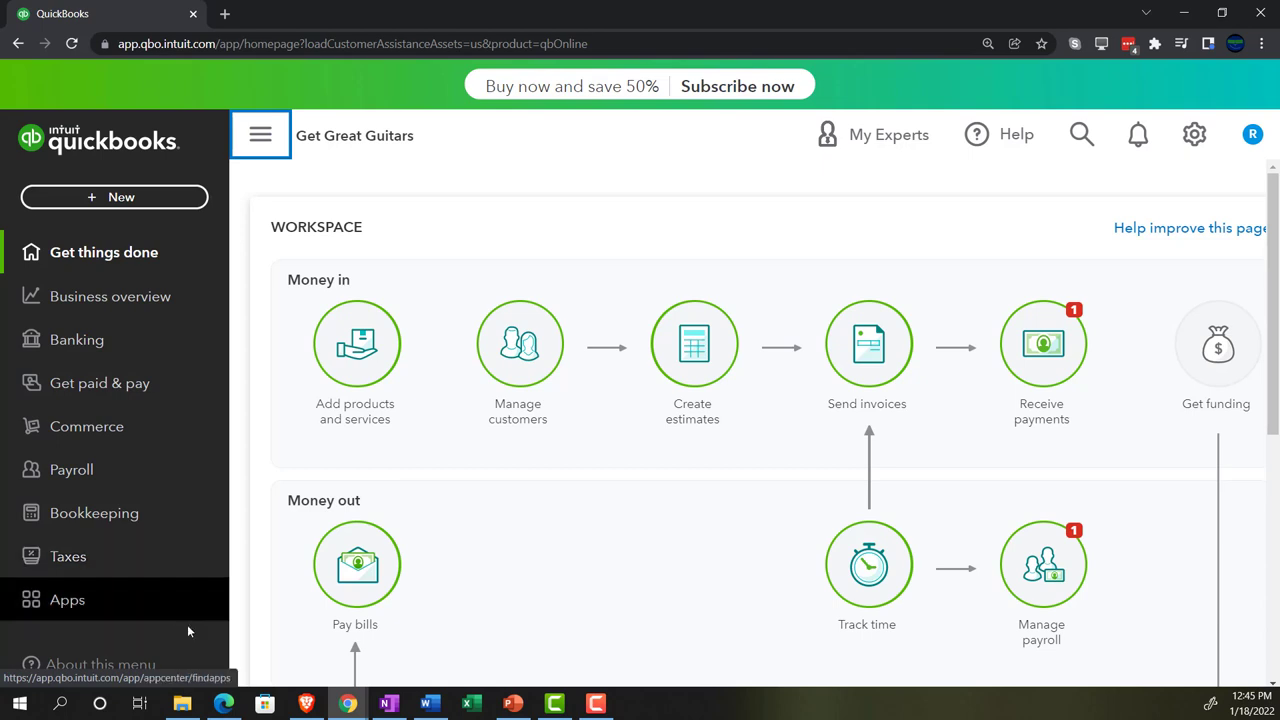
Return to the sample company in Edge and duplicate its browser tab twice.
left_click(220, 705)
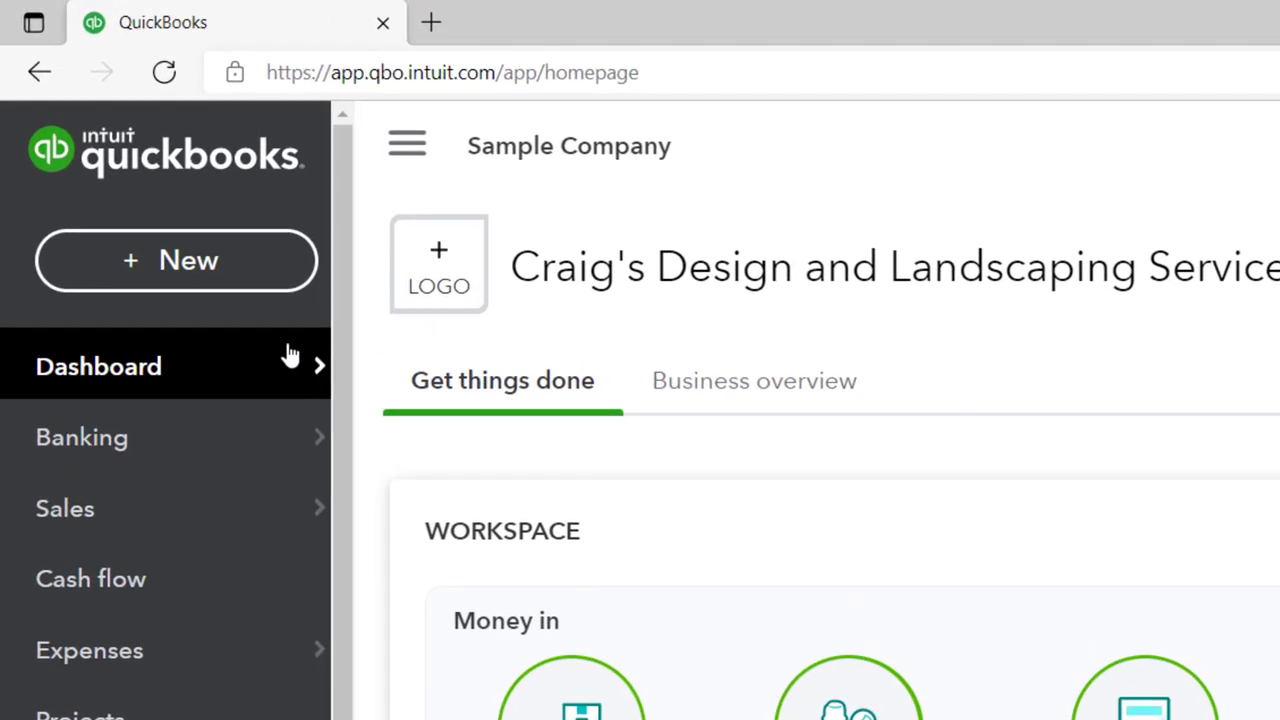
right_click(258, 33)
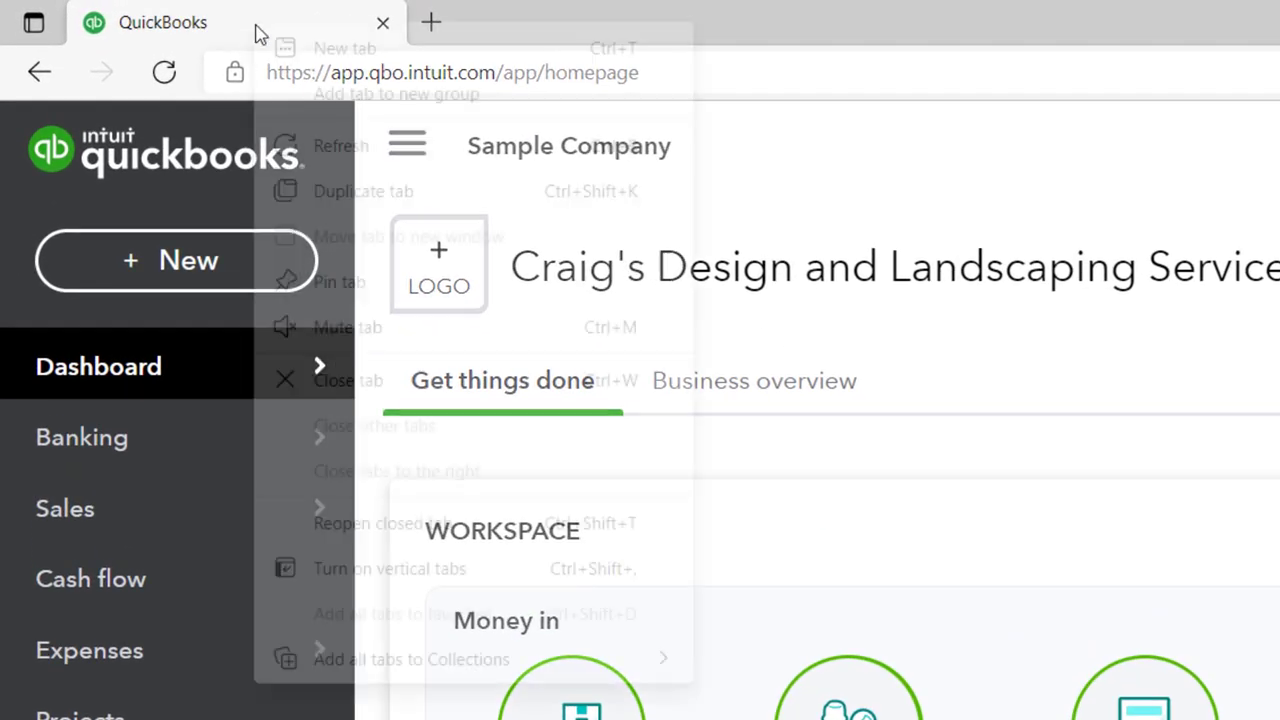
left_click(345, 193)
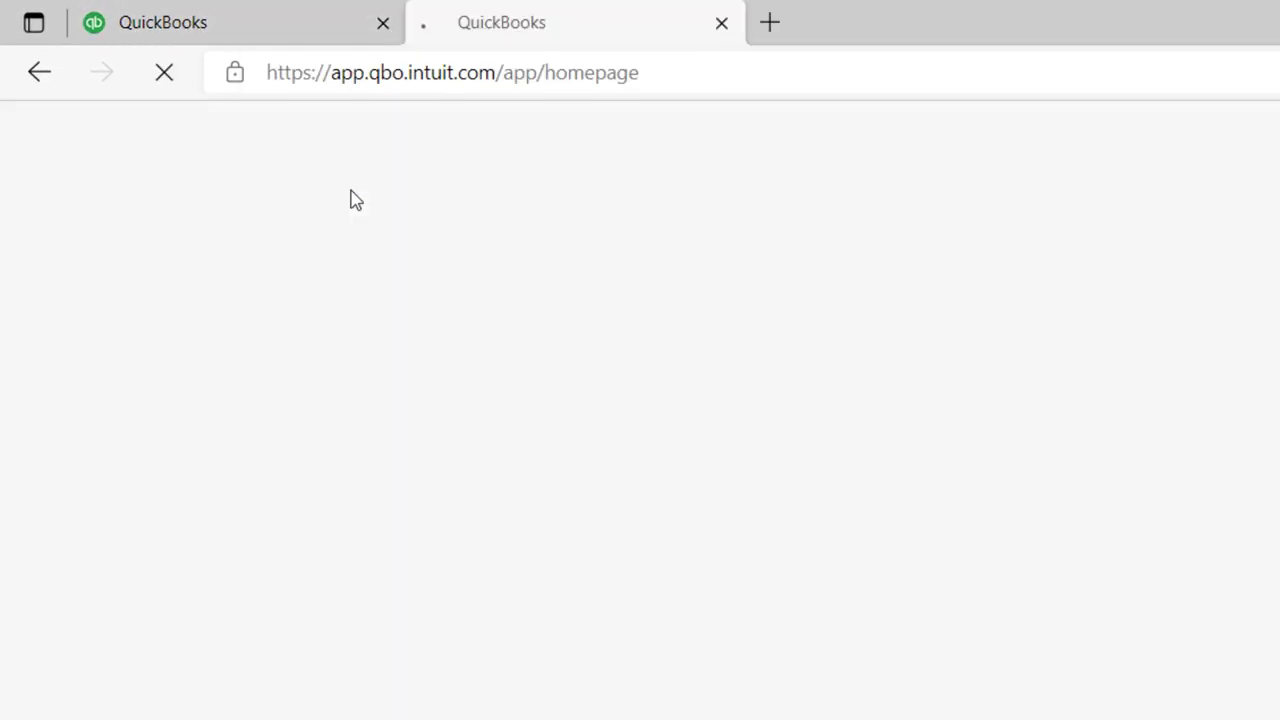
left_click(294, 26)
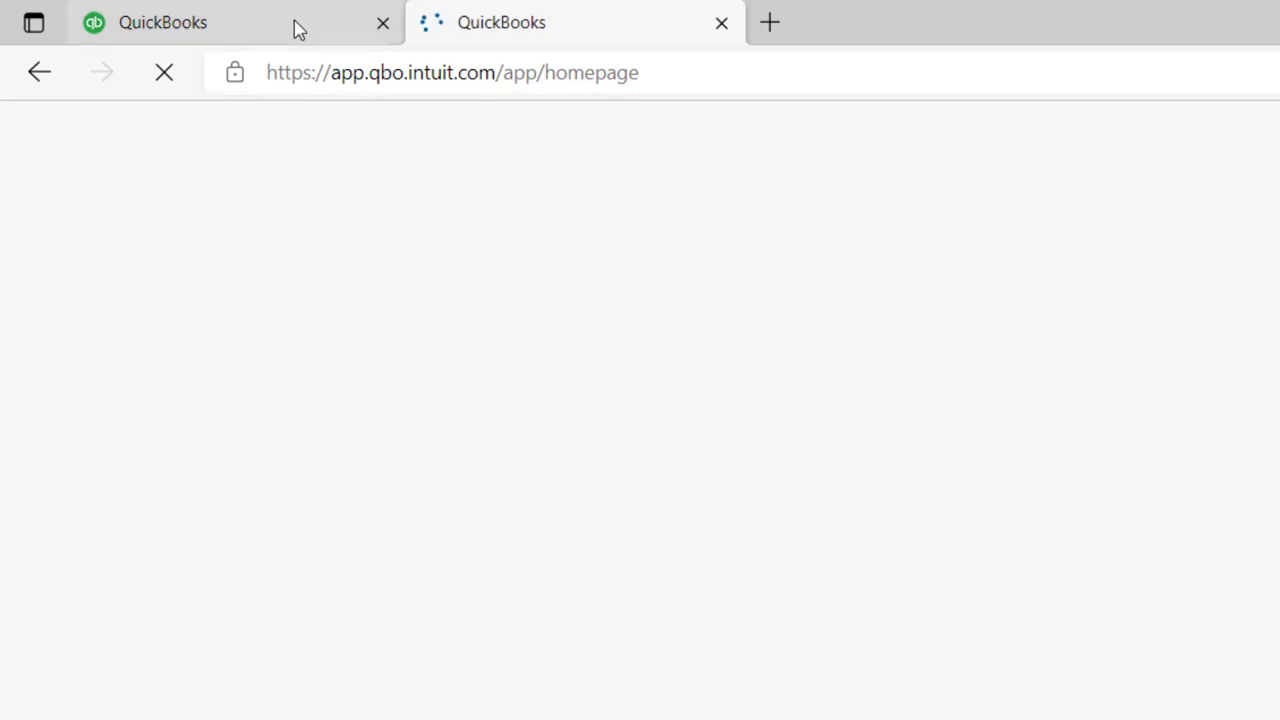
right_click(295, 28)
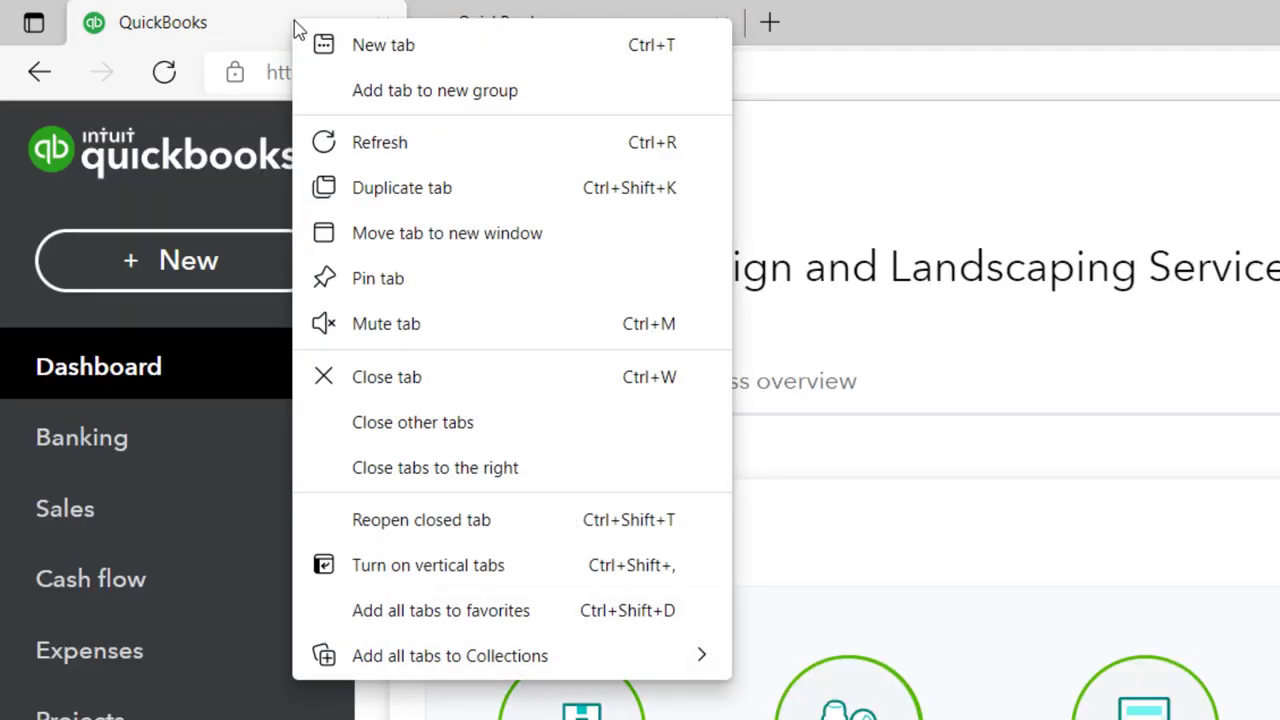
left_click(370, 189)
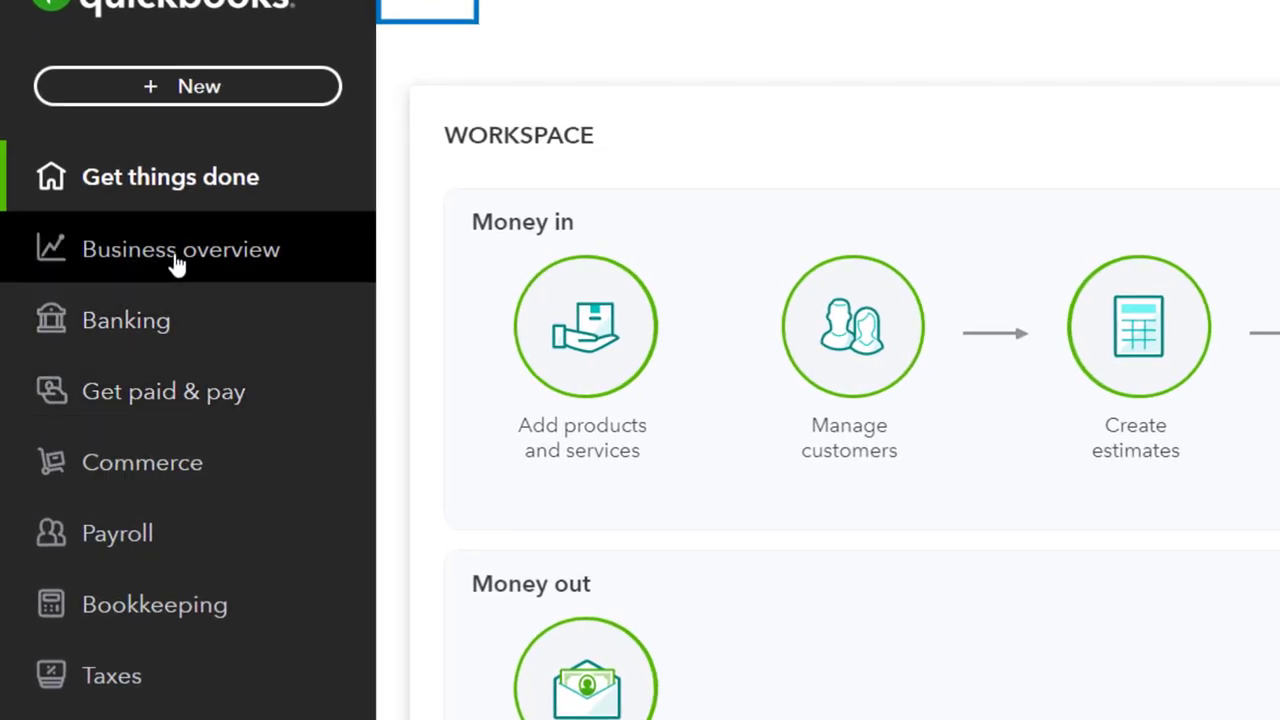
In the Get Great Guitars company, open Reports under Business overview and view the settings options for switching views.
left_click(176, 262)
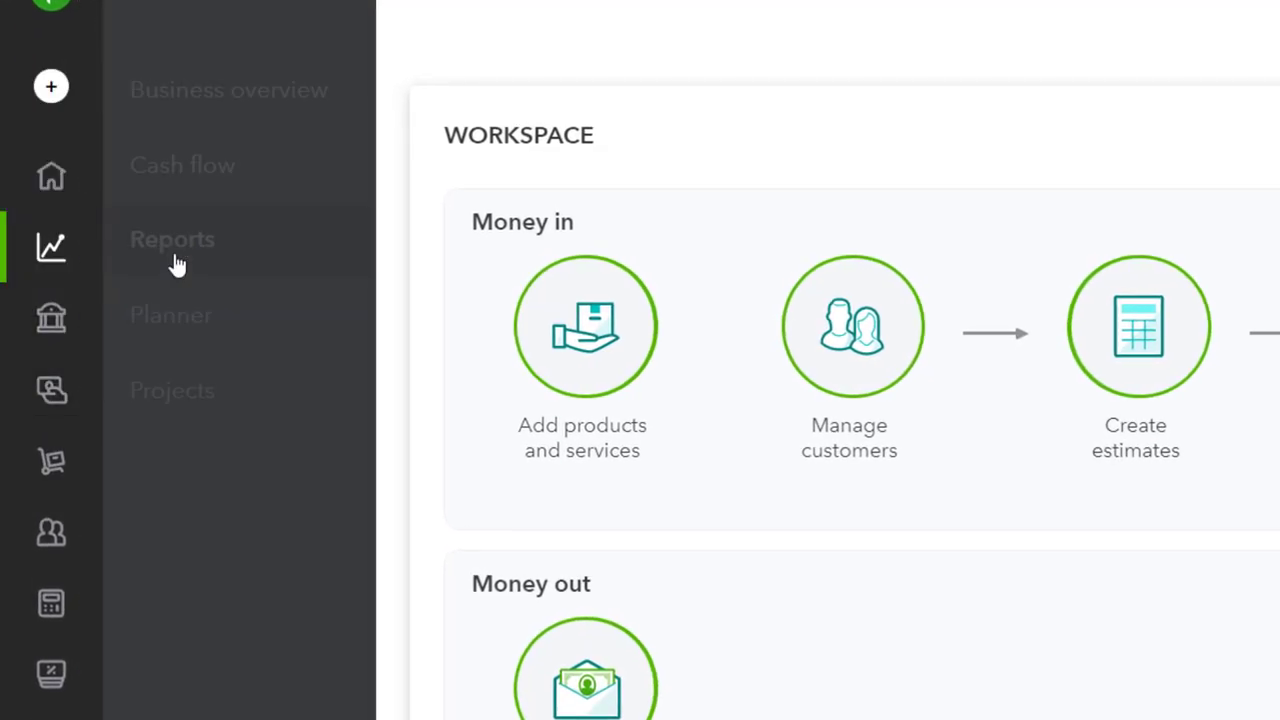
left_click(176, 262)
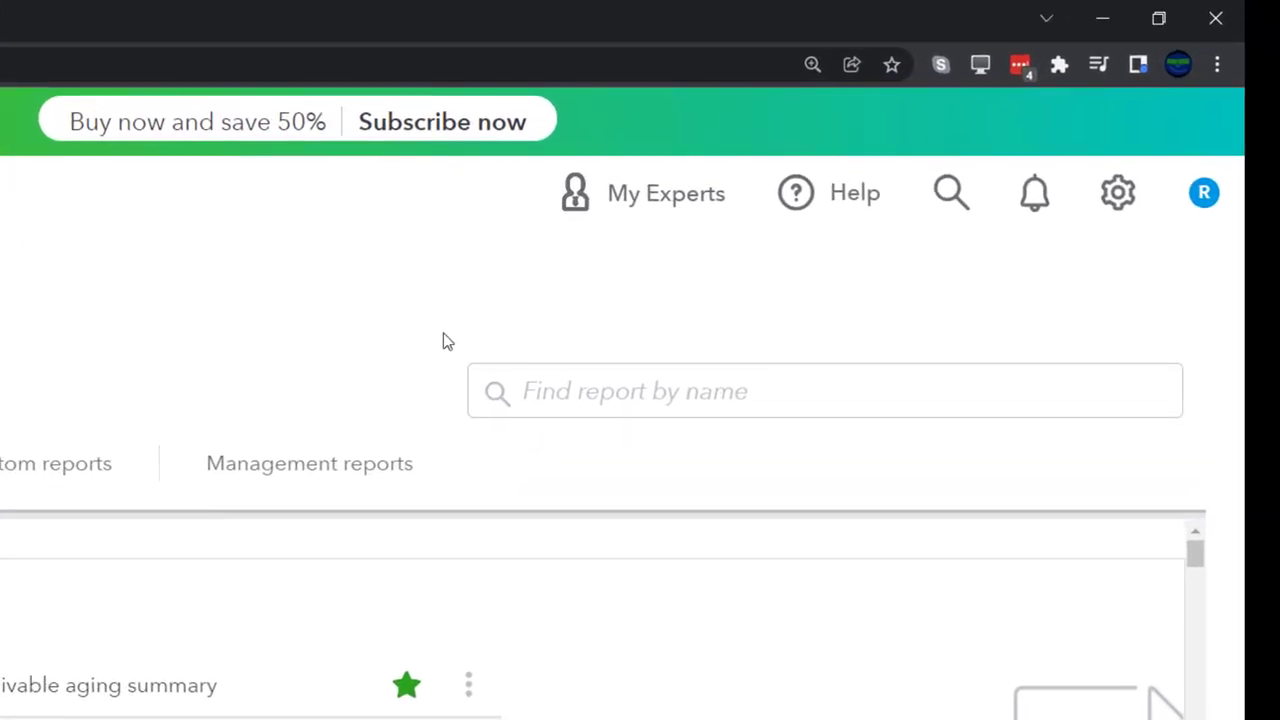
left_click(1105, 212)
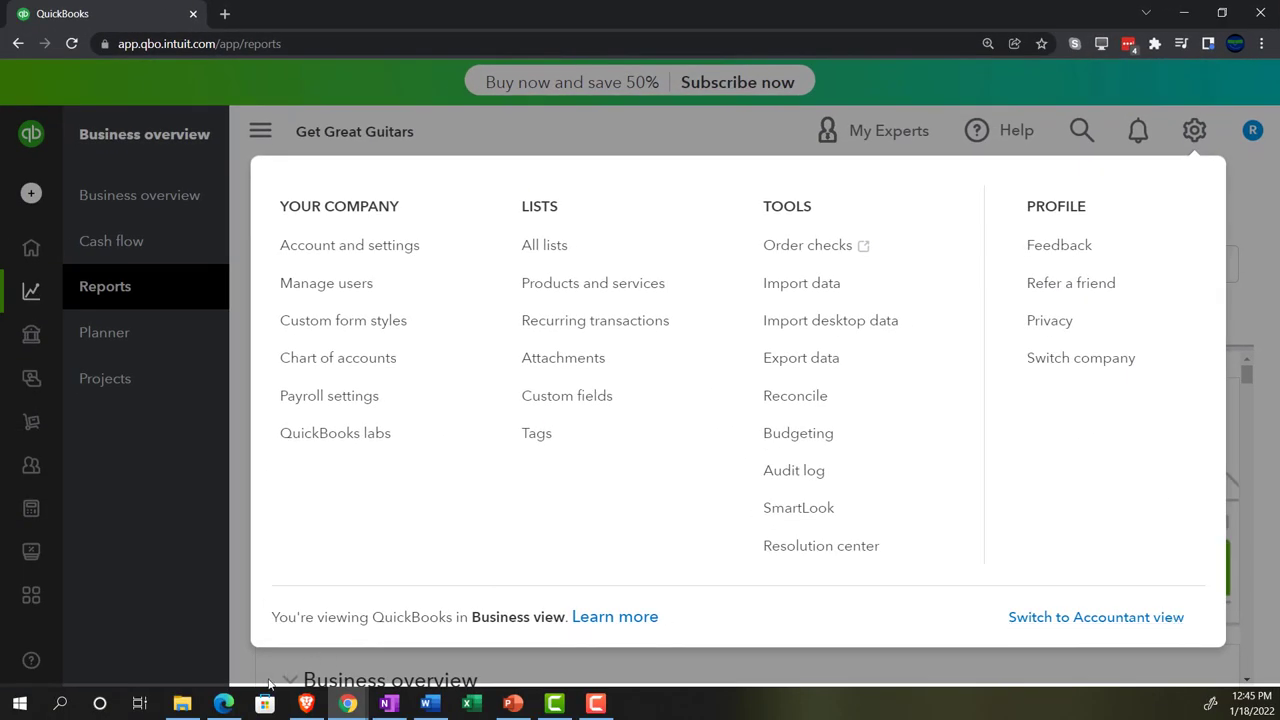
Switch back to Edge and open the Balance Sheet from the sample company's favorite reports.
left_click(224, 704)
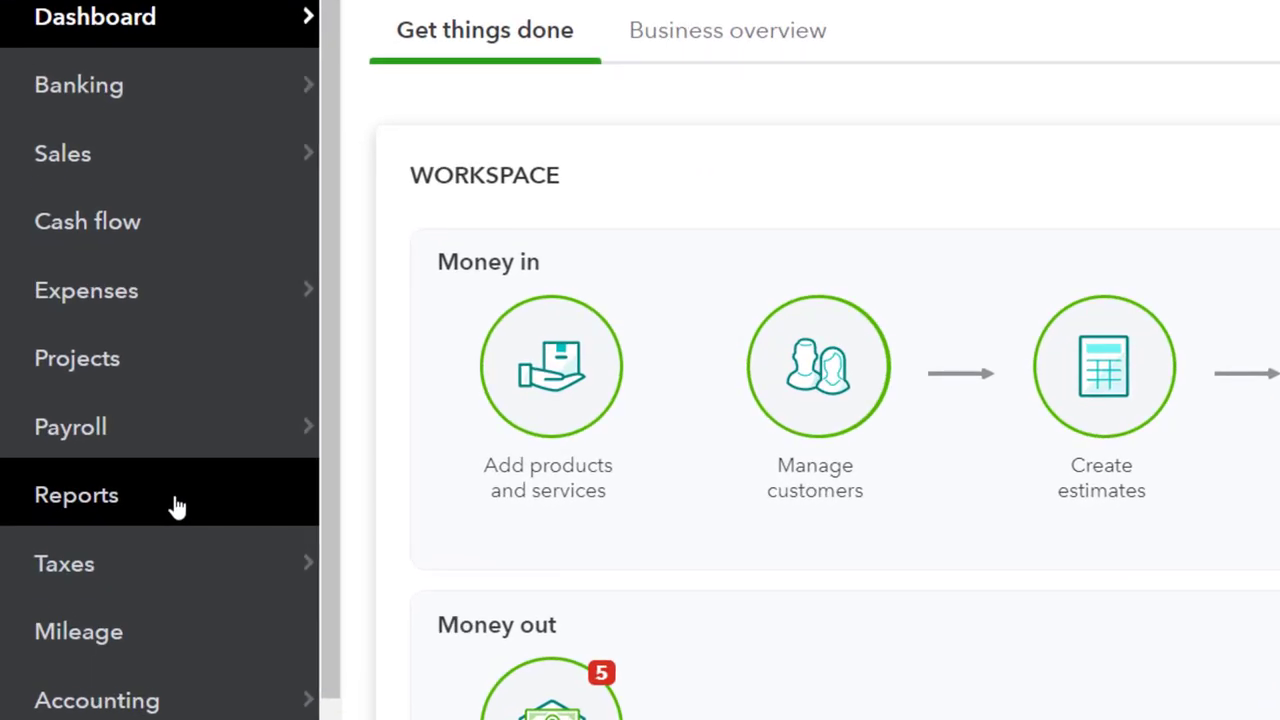
left_click(176, 507)
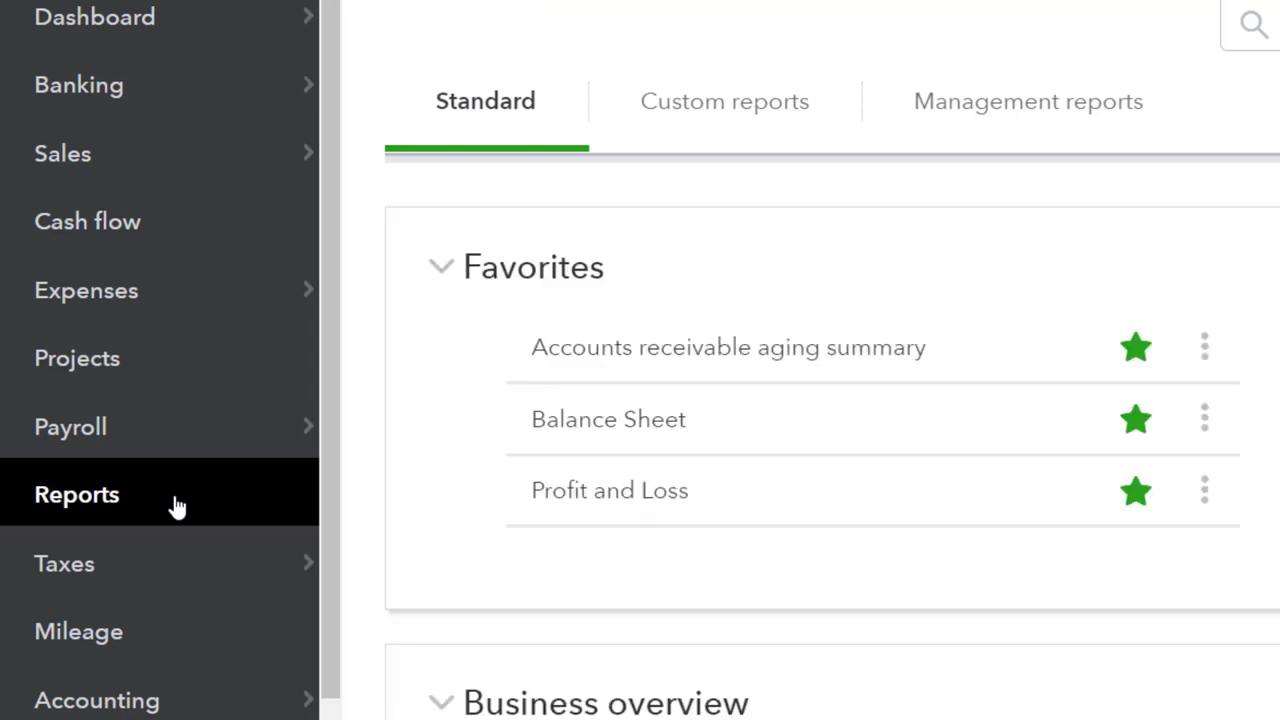
left_click(562, 432)
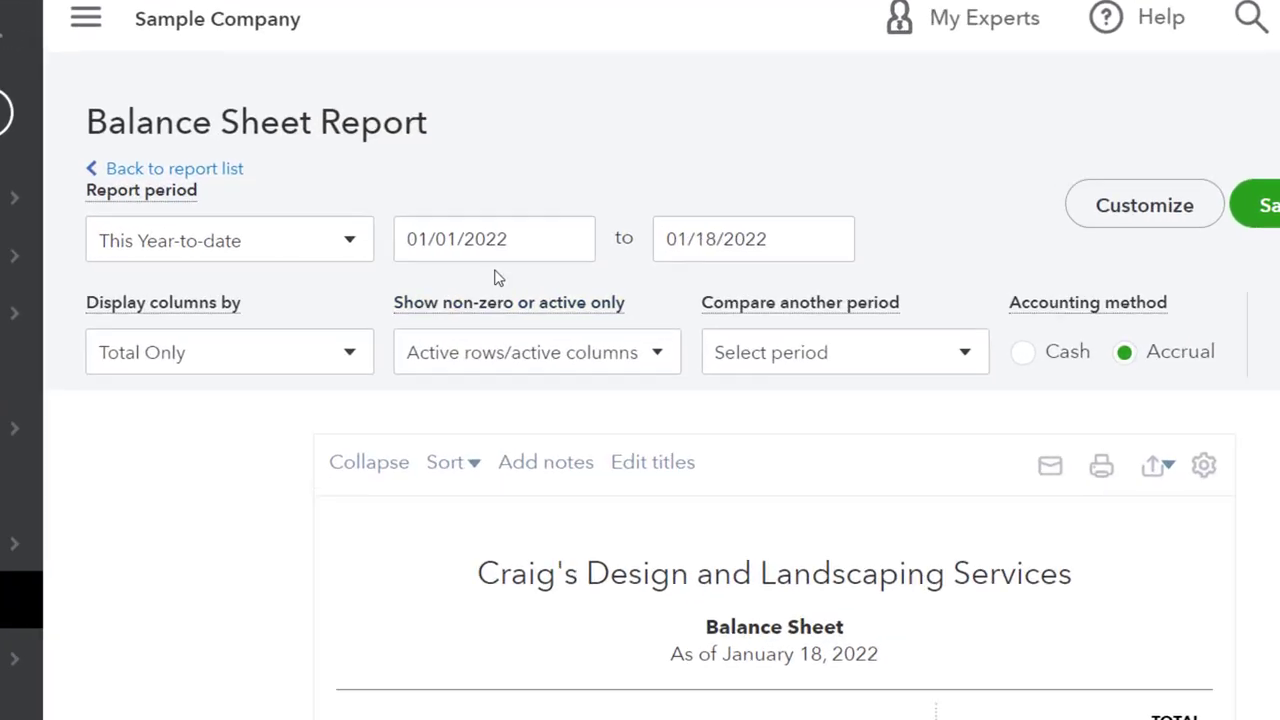
Run the Balance Sheet for 01/01/2021 to 12/31/2021 and collapse the navigation menu.
left_click(493, 252)
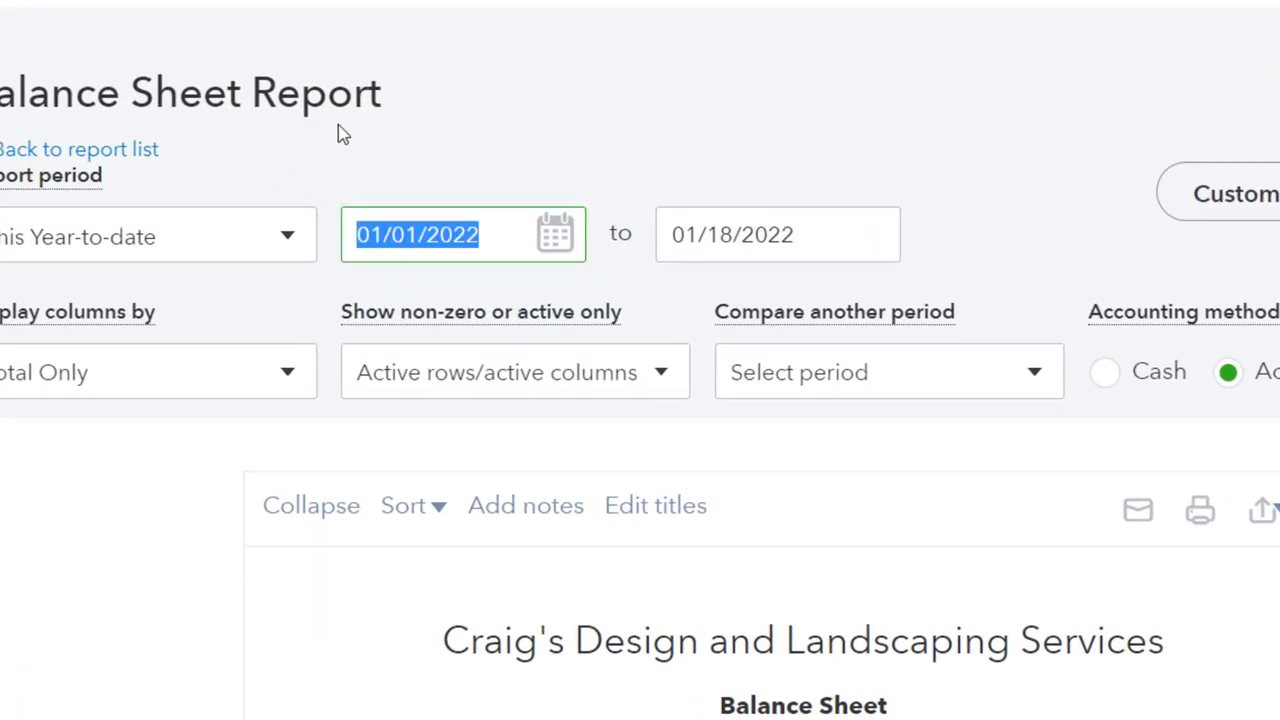
type("01012021")
key("Tab")
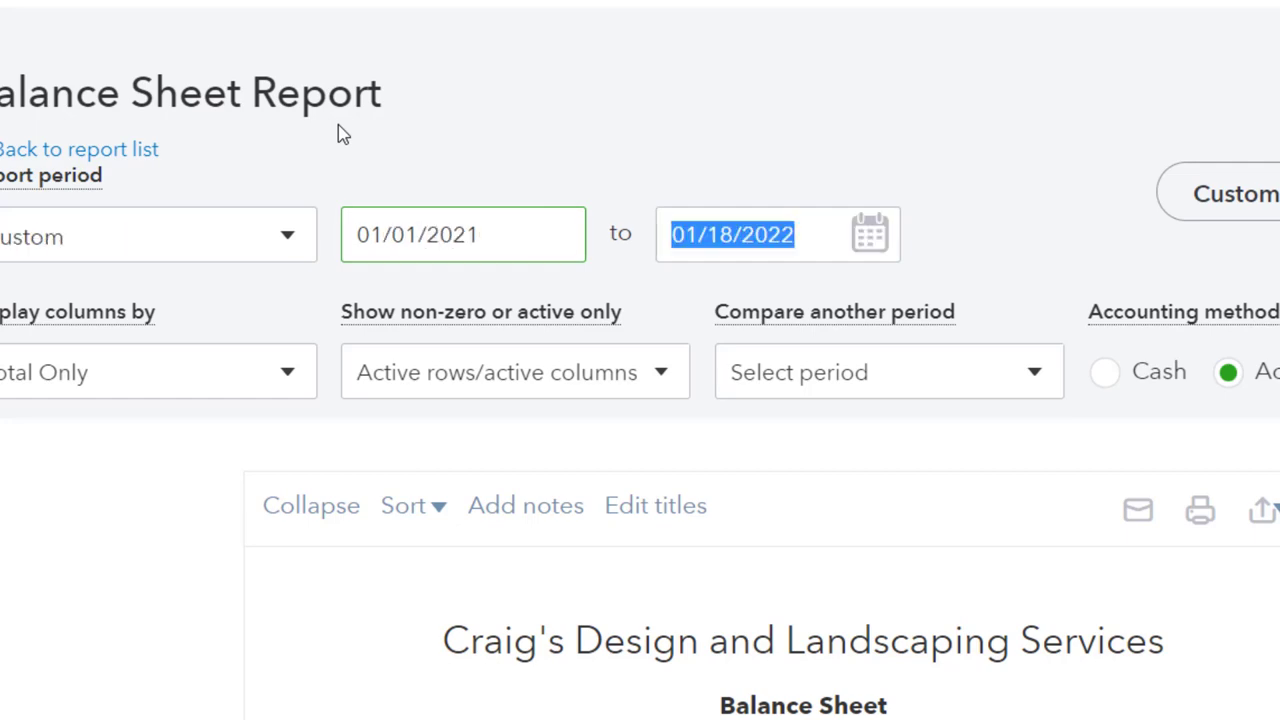
type("121")
key("BackSpace")
type("3")
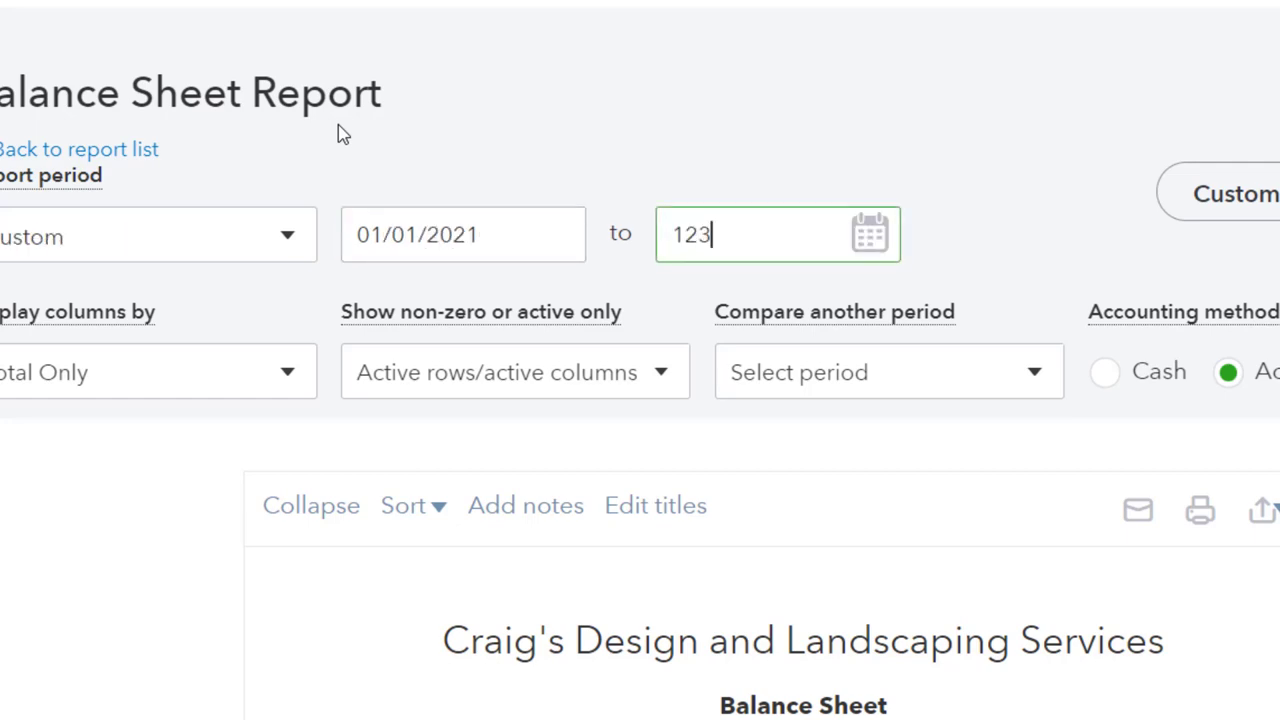
type("1/2021")
key("Tab")
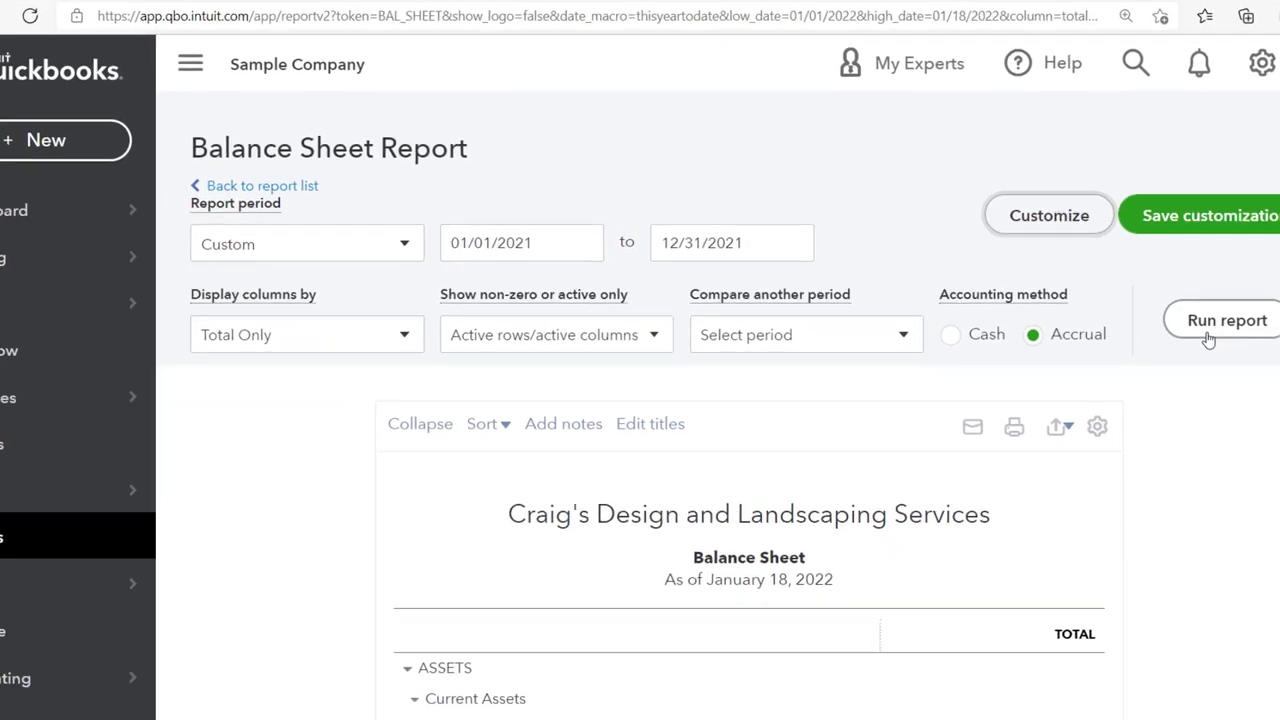
left_click(1208, 336)
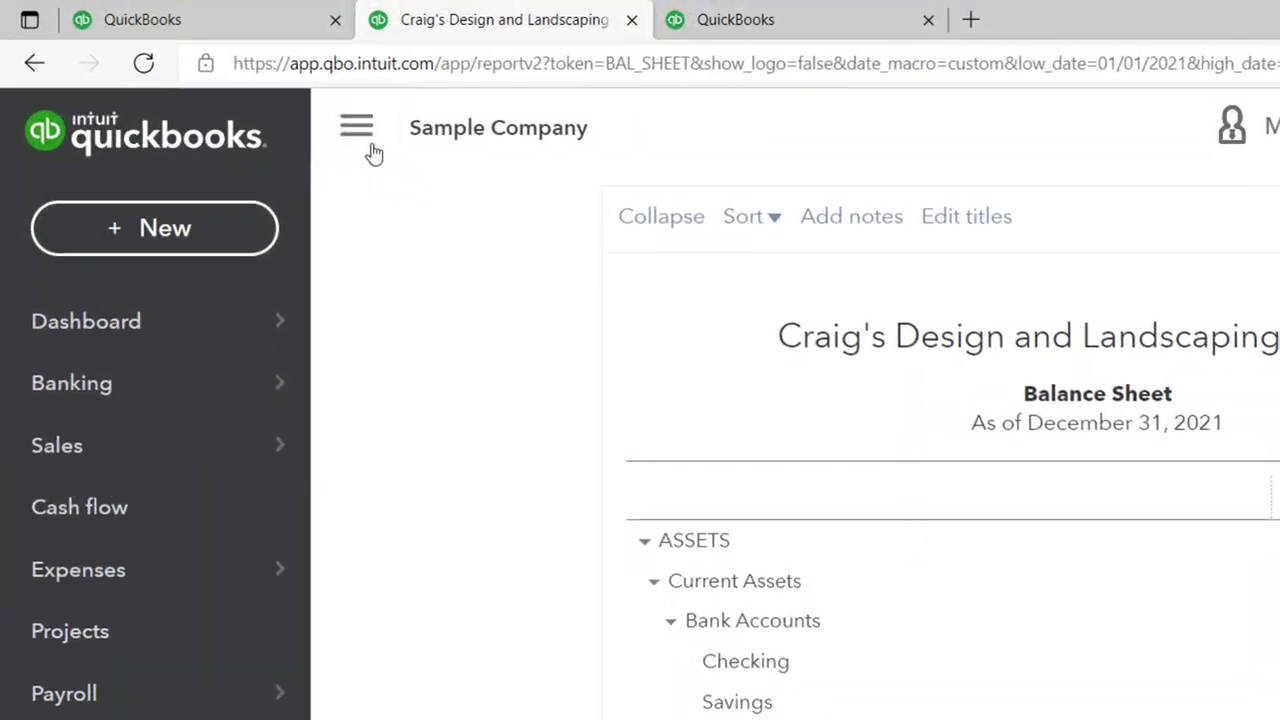
left_click(370, 145)
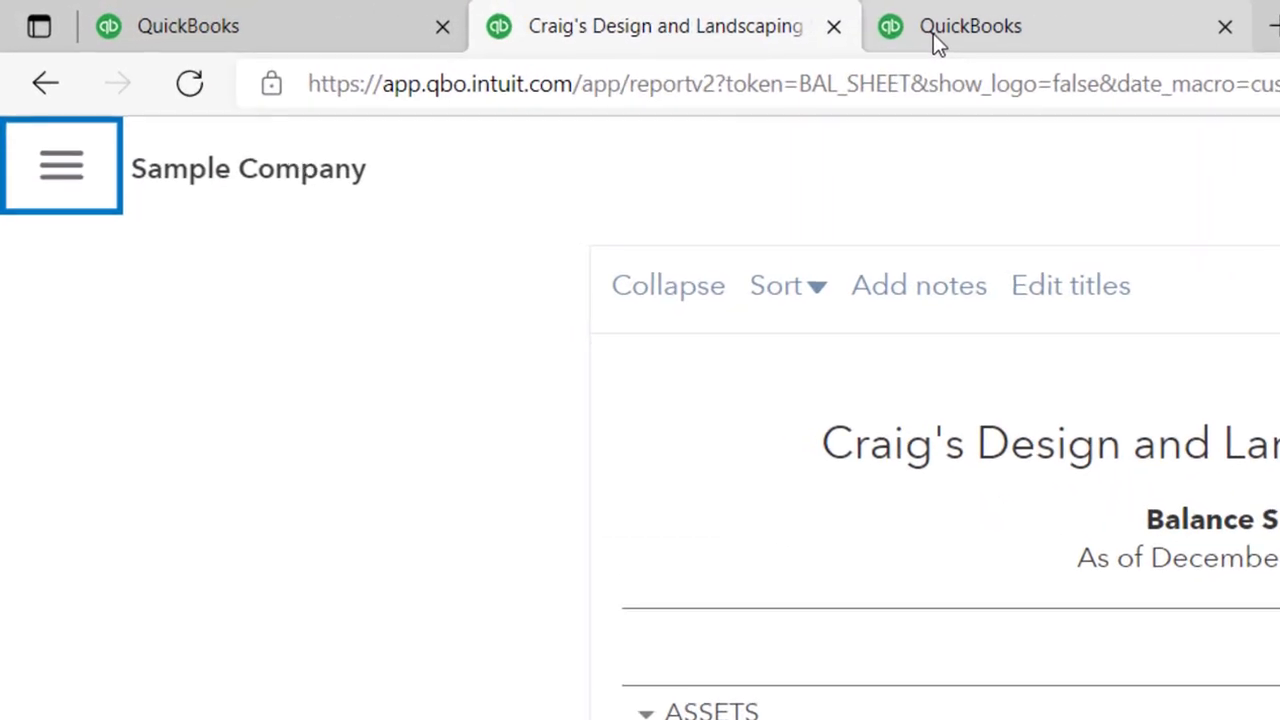
In the last duplicated browser tab, open the Profit and Loss from the favorite reports.
left_click(933, 33)
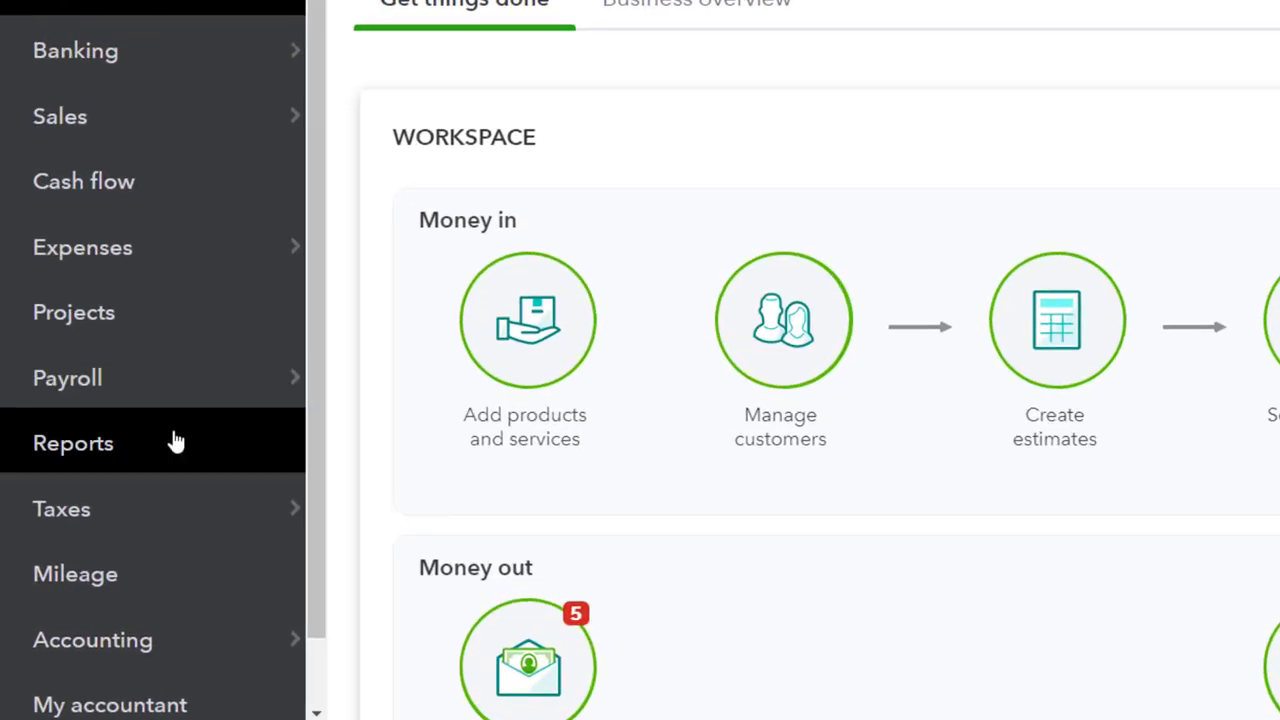
left_click(175, 441)
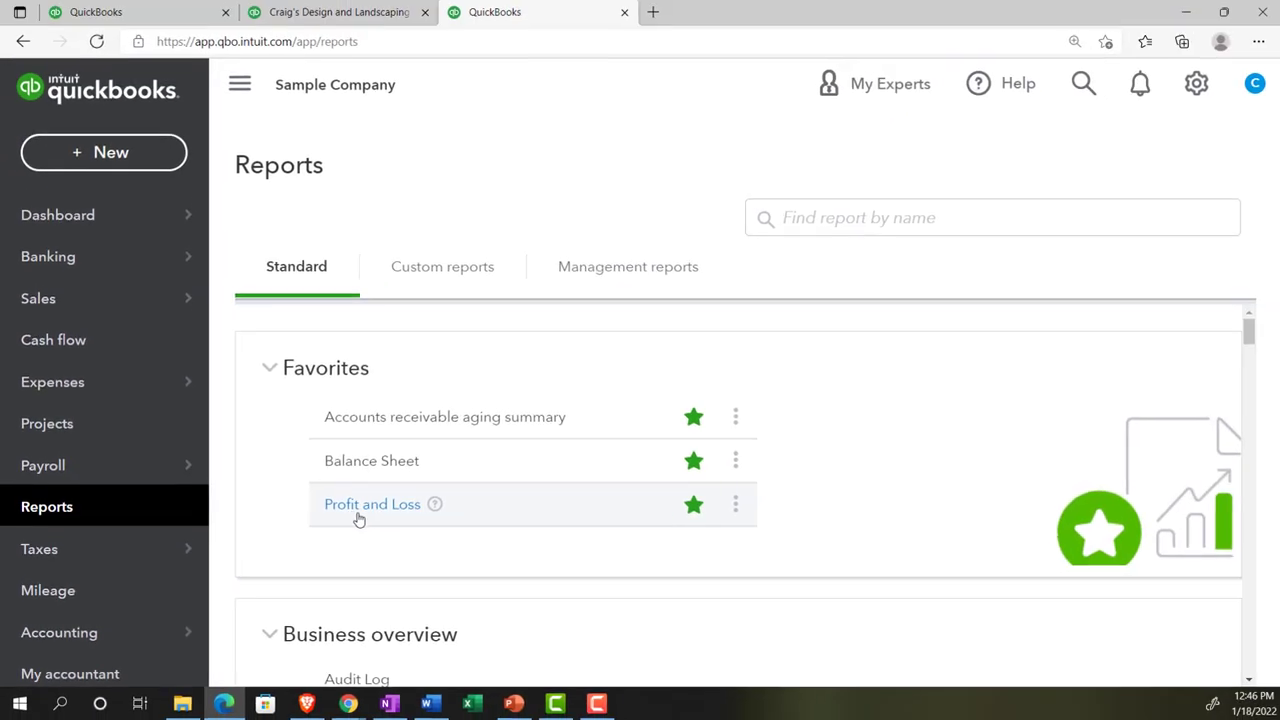
left_click(360, 510)
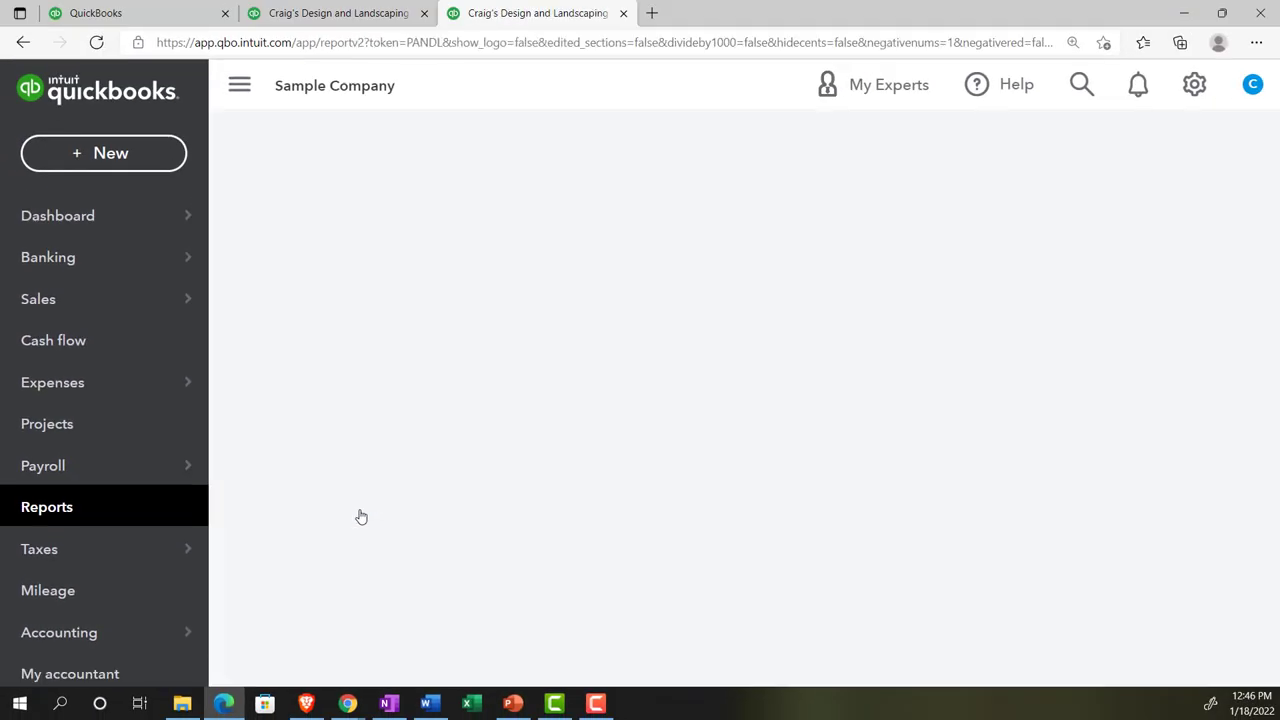
scroll(361, 516, "up", 3)
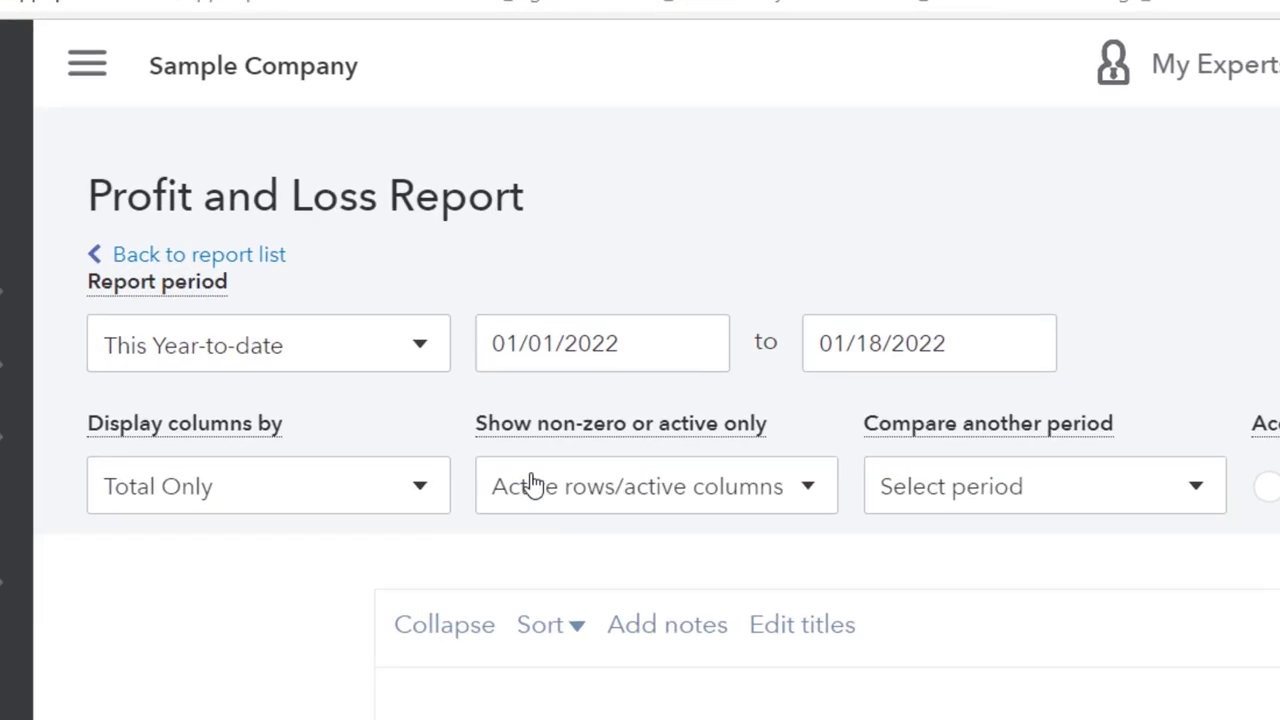
Run the Profit and Loss report for 01/01/2021 to 12/31/2021.
left_click_drag(555, 247, 459, 244)
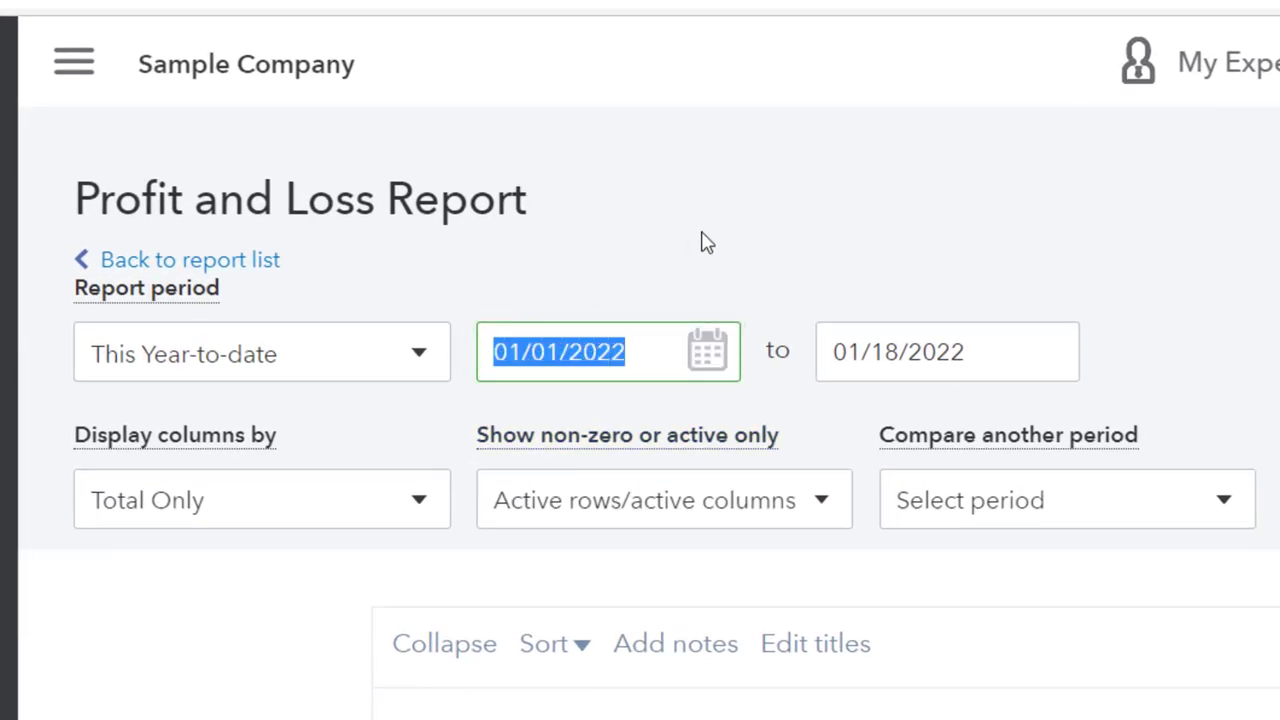
type("010121")
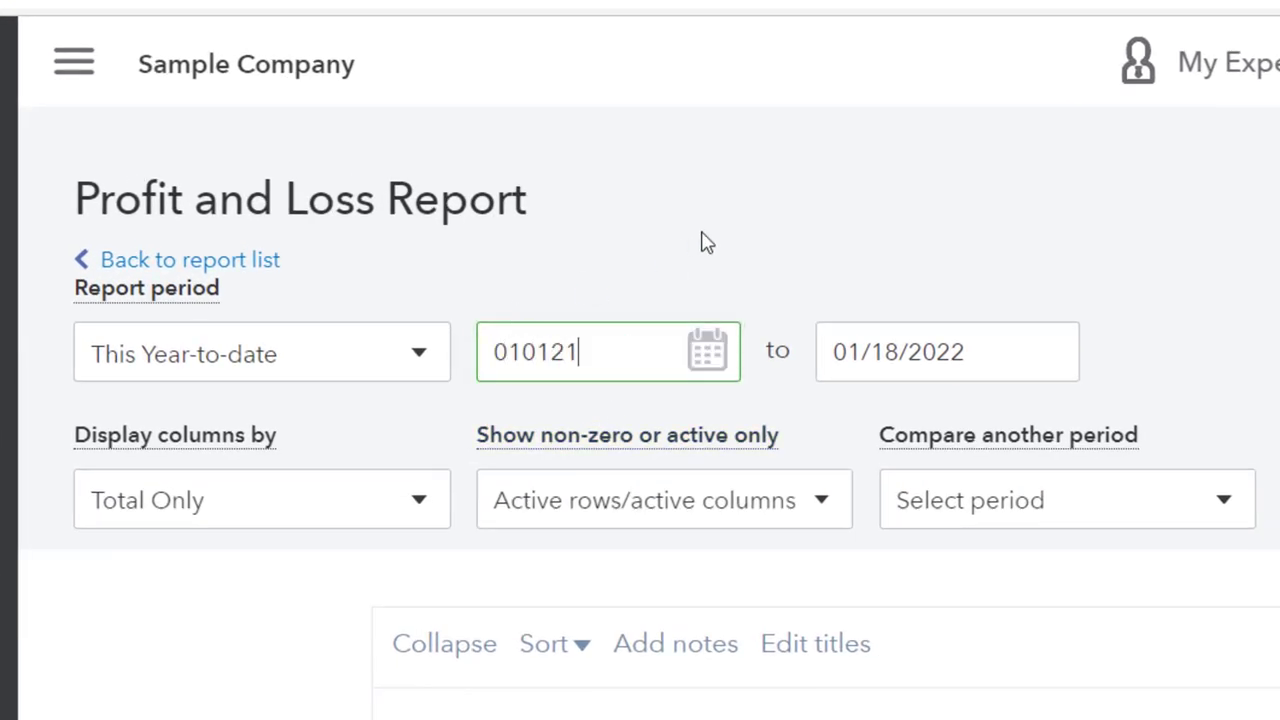
key("Tab")
type("12/31/2021")
key("Tab")
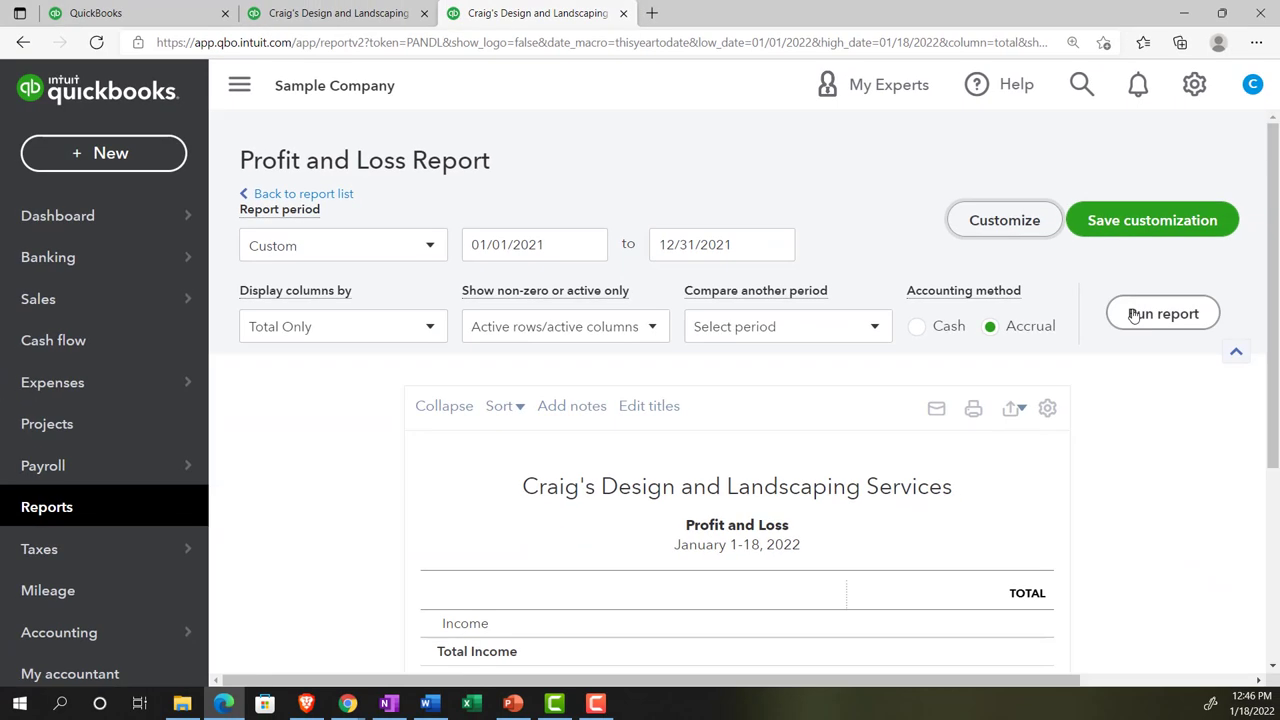
left_click(1255, 350)
scroll(1240, 345, "down", 3)
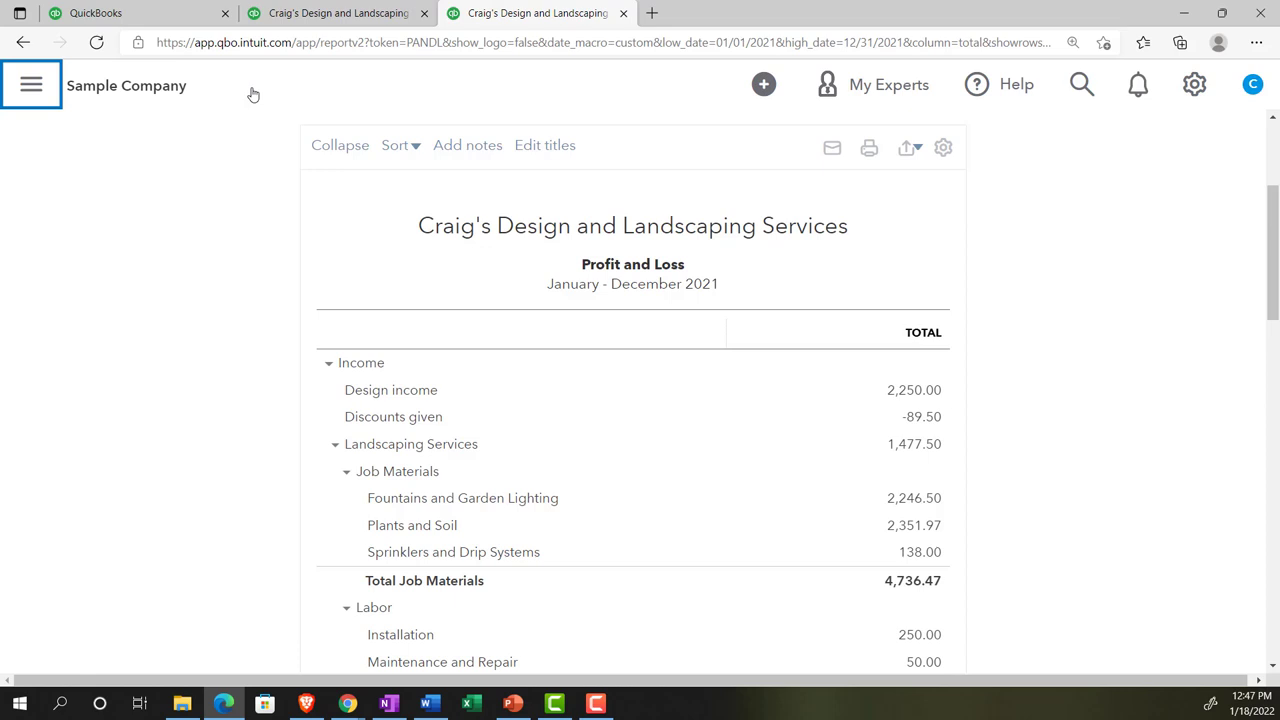
Review the Balance Sheet and the dashboard tab's list of new transaction forms for customers, vendors and employees.
left_click(291, 20)
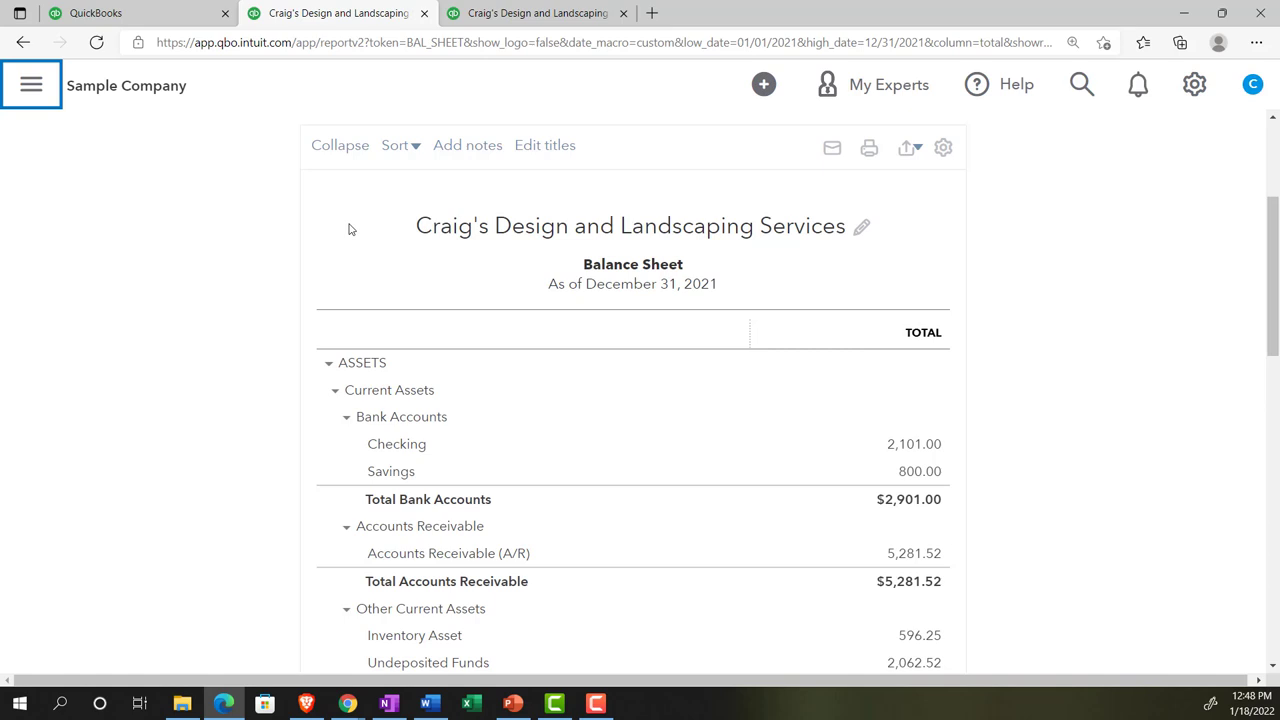
left_click(170, 22)
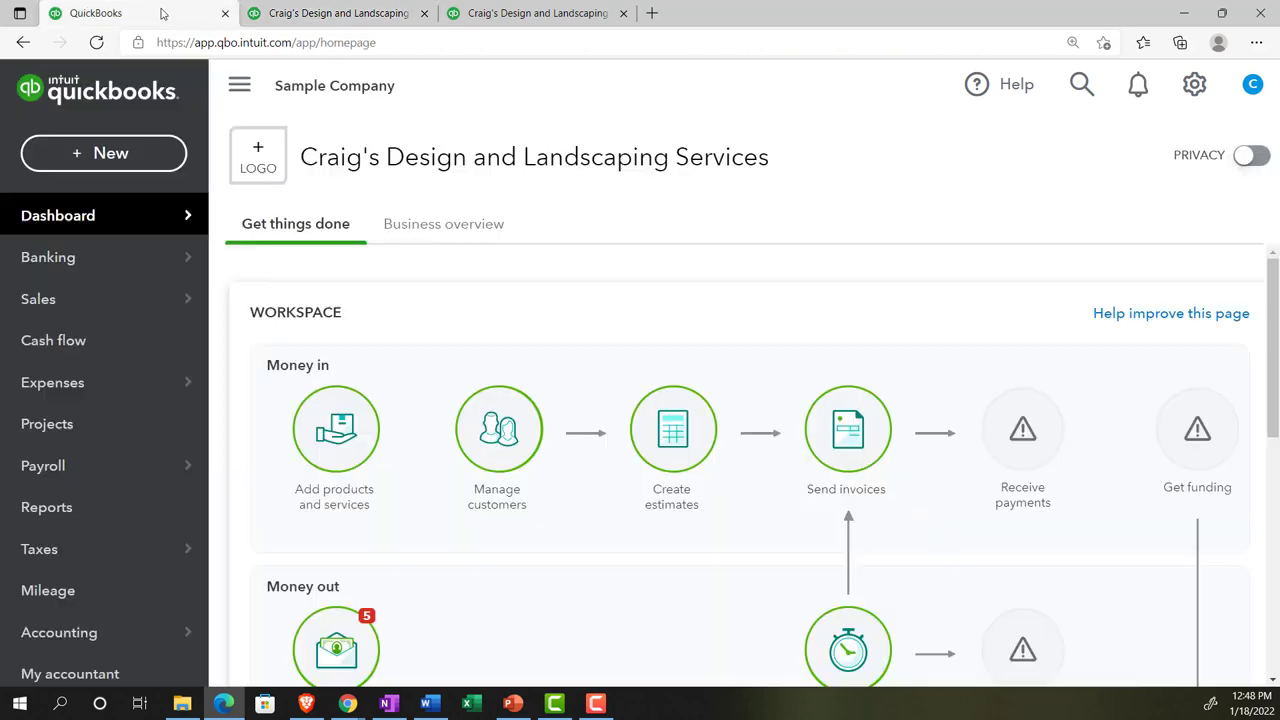
left_click(150, 160)
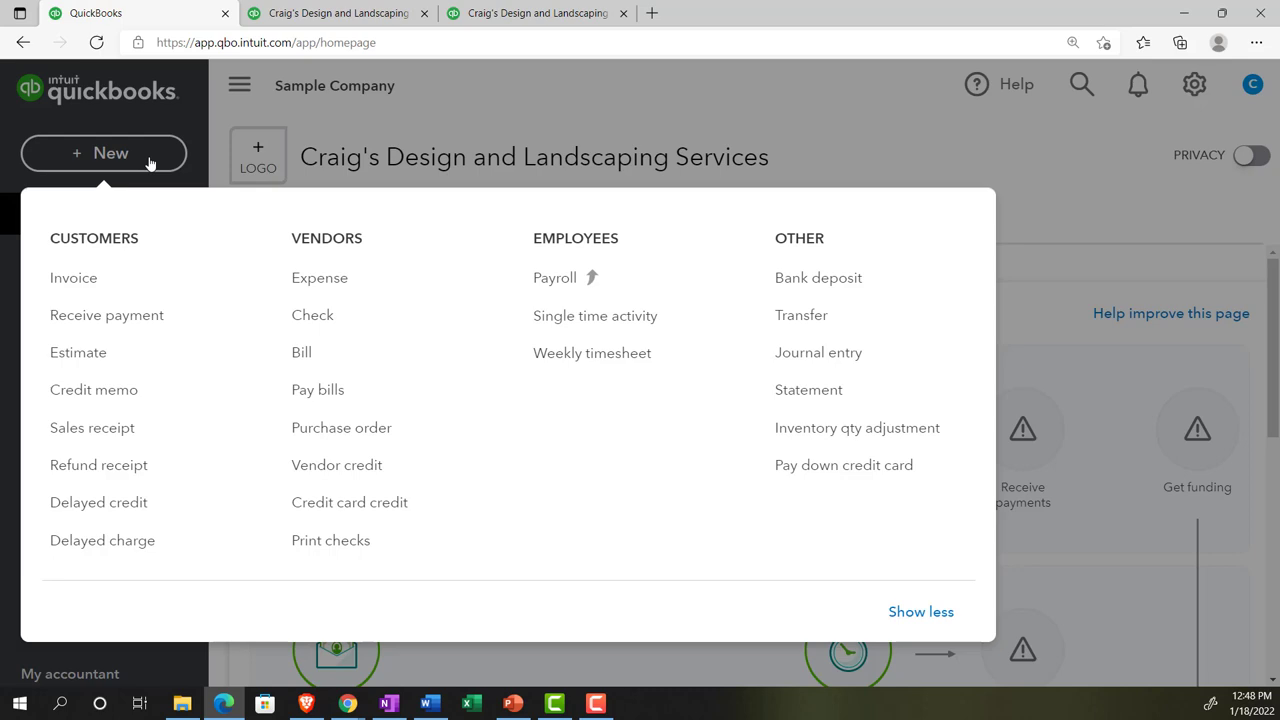
left_click(293, 14)
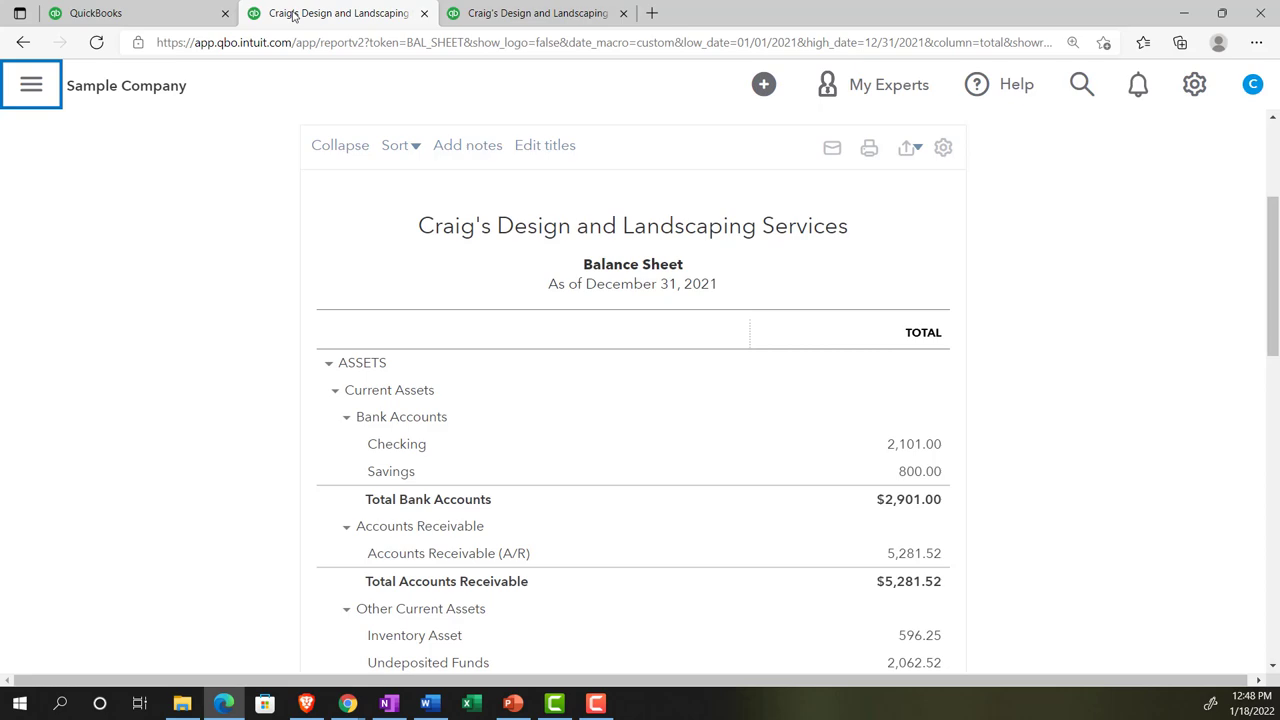
Return to the dashboard's browser tab, open the Reports page there and collapse the navigation menu.
left_click(160, 15)
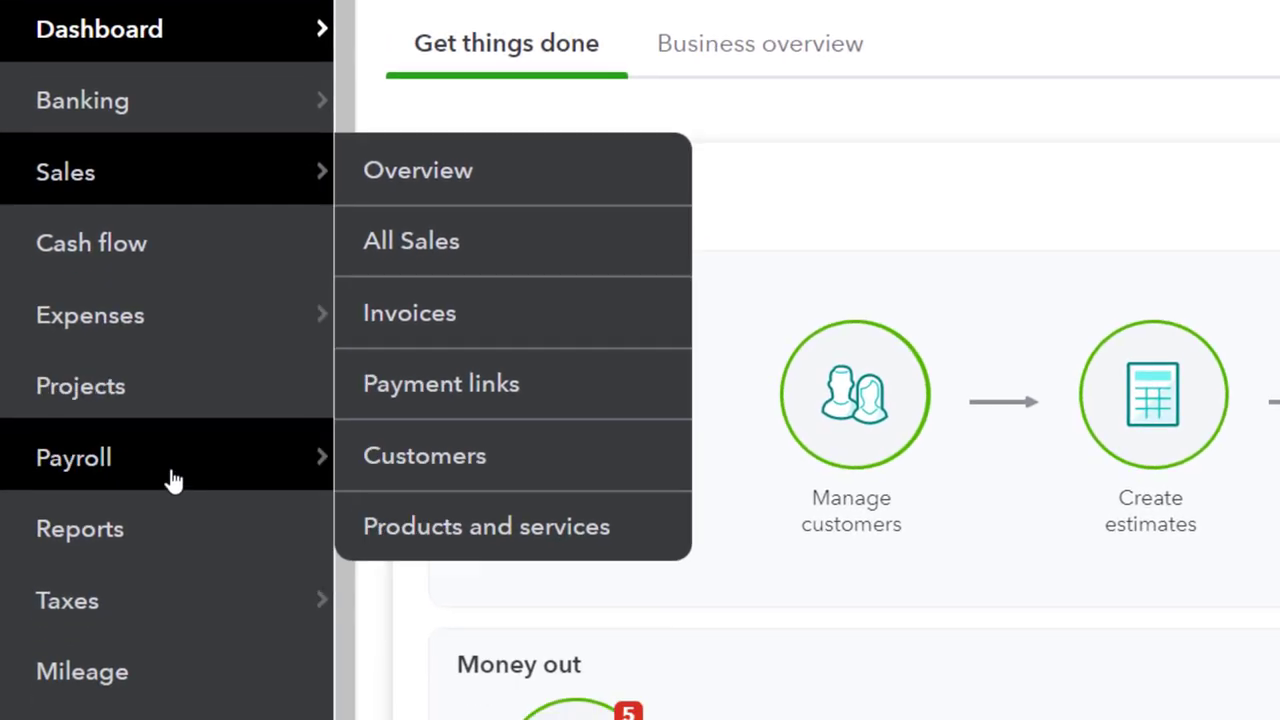
left_click(143, 483)
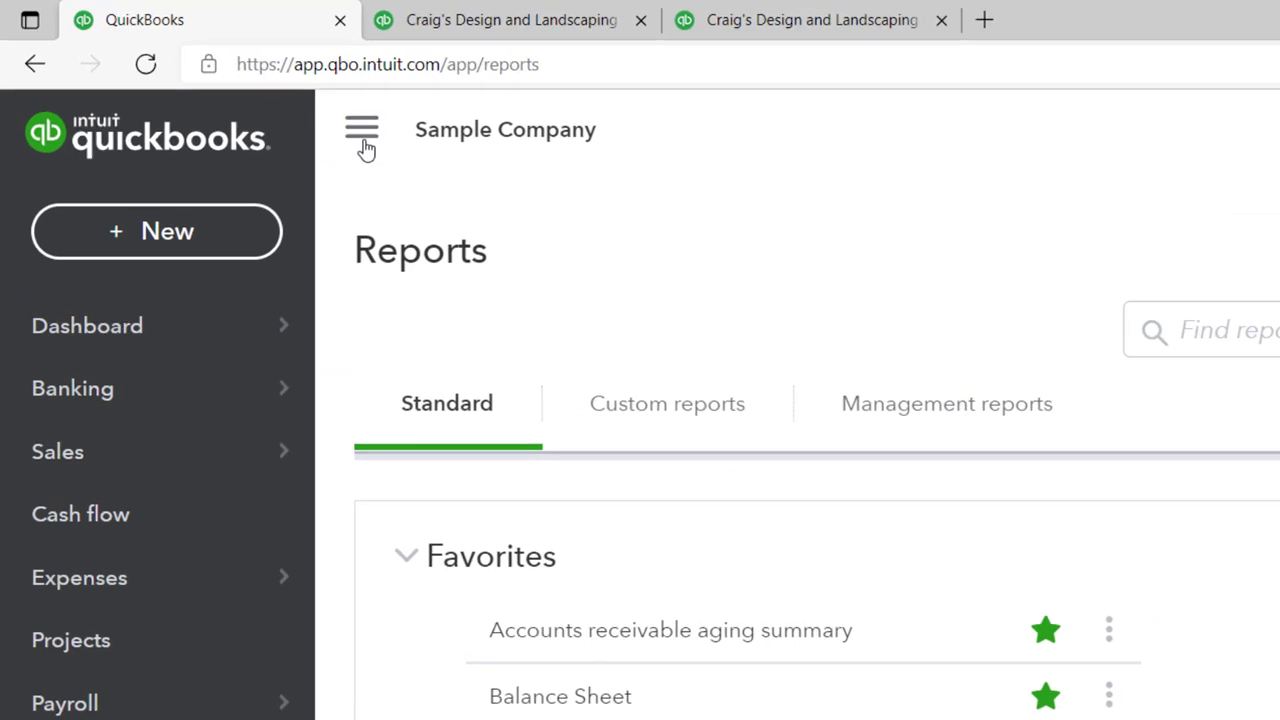
left_click(362, 133)
Examine the standard reports listed under Business overview and Who owes you.
scroll(432, 700, "down", 5)
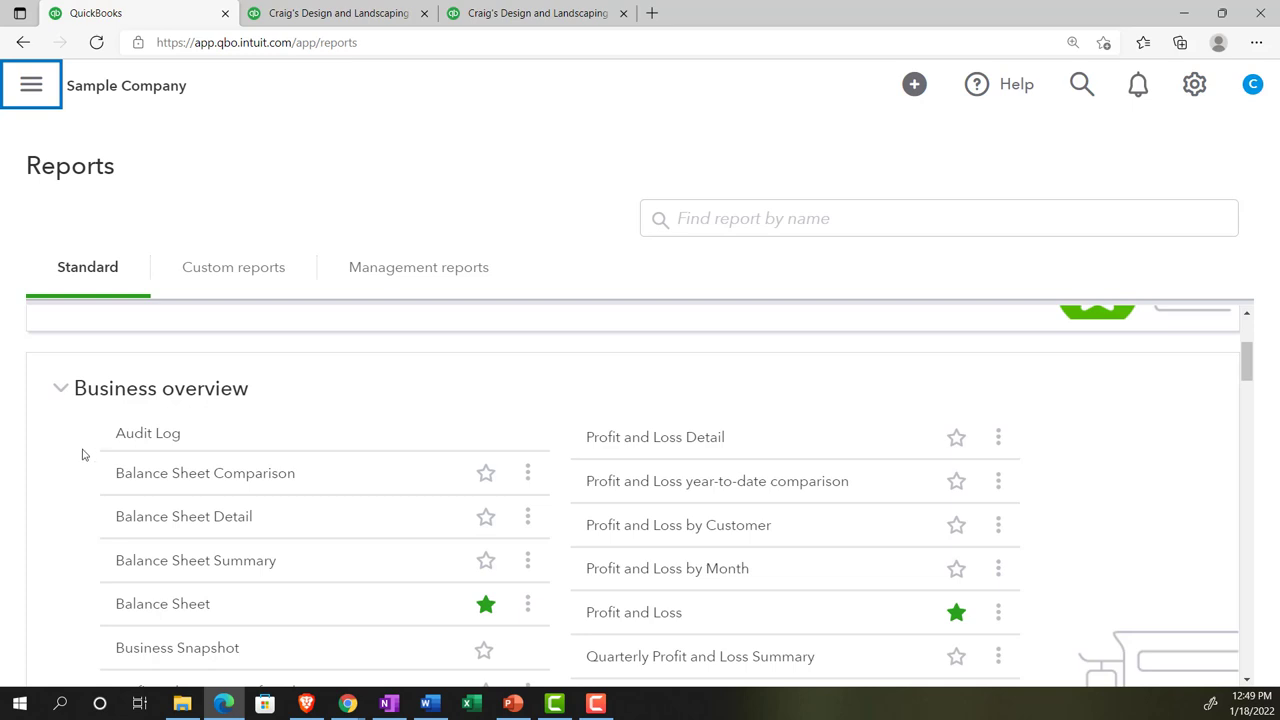
scroll(83, 455, "down", 1)
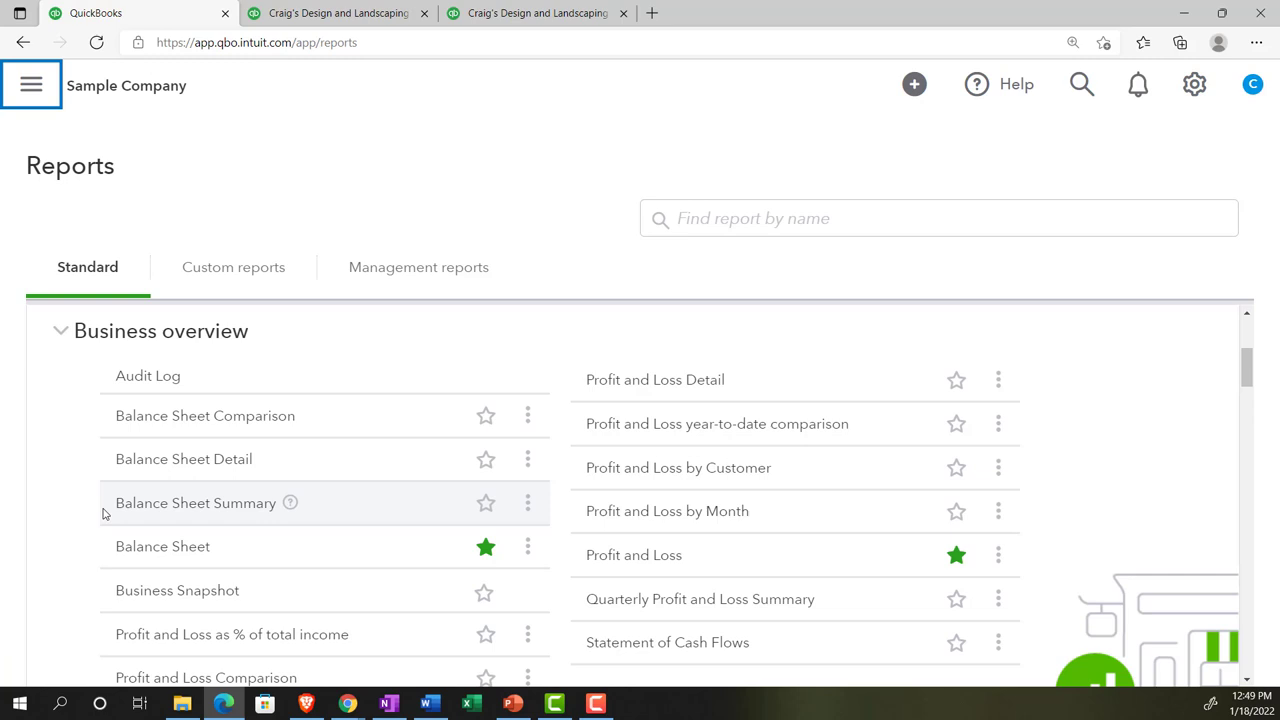
scroll(104, 514, "down", 1)
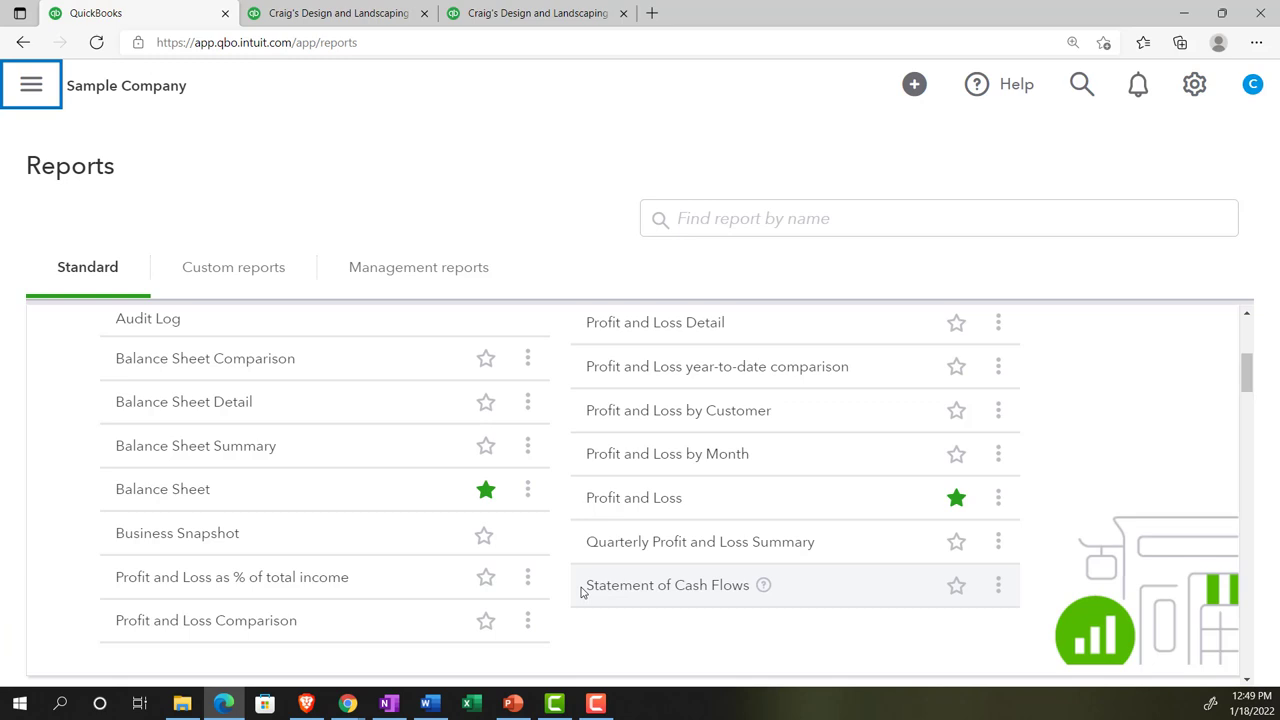
scroll(581, 592, "down", 3)
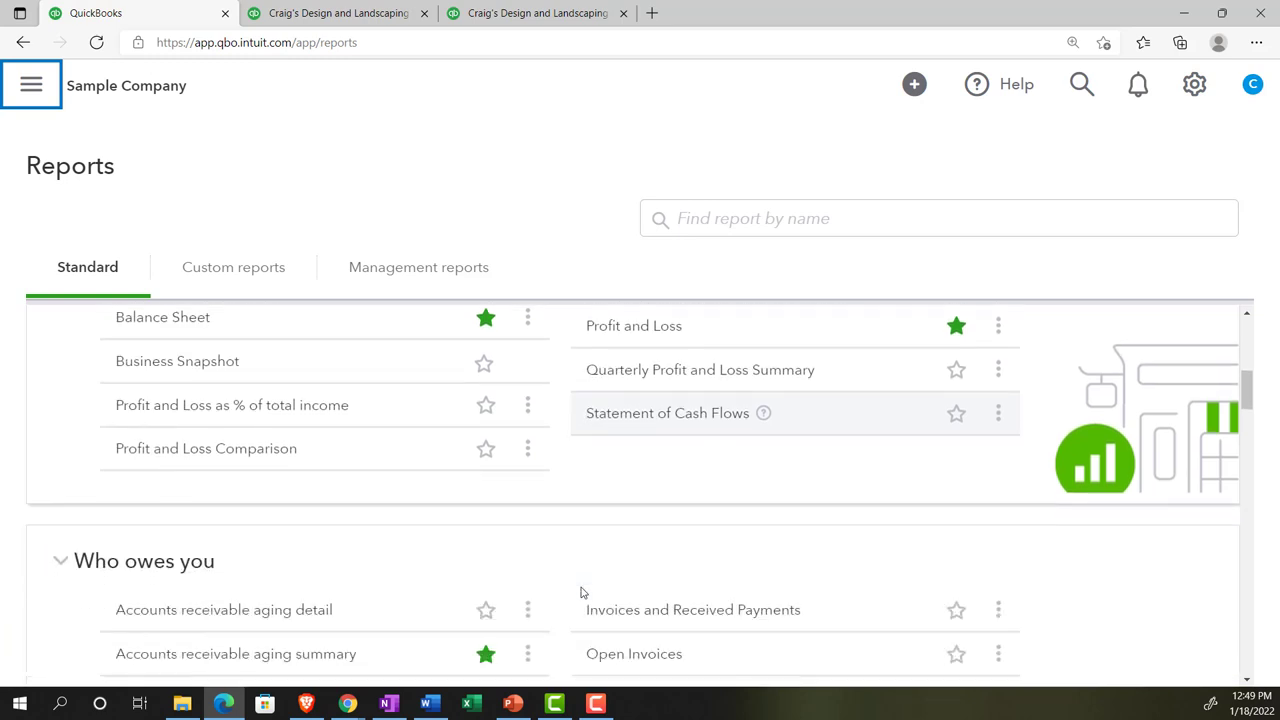
scroll(581, 592, "down", 1)
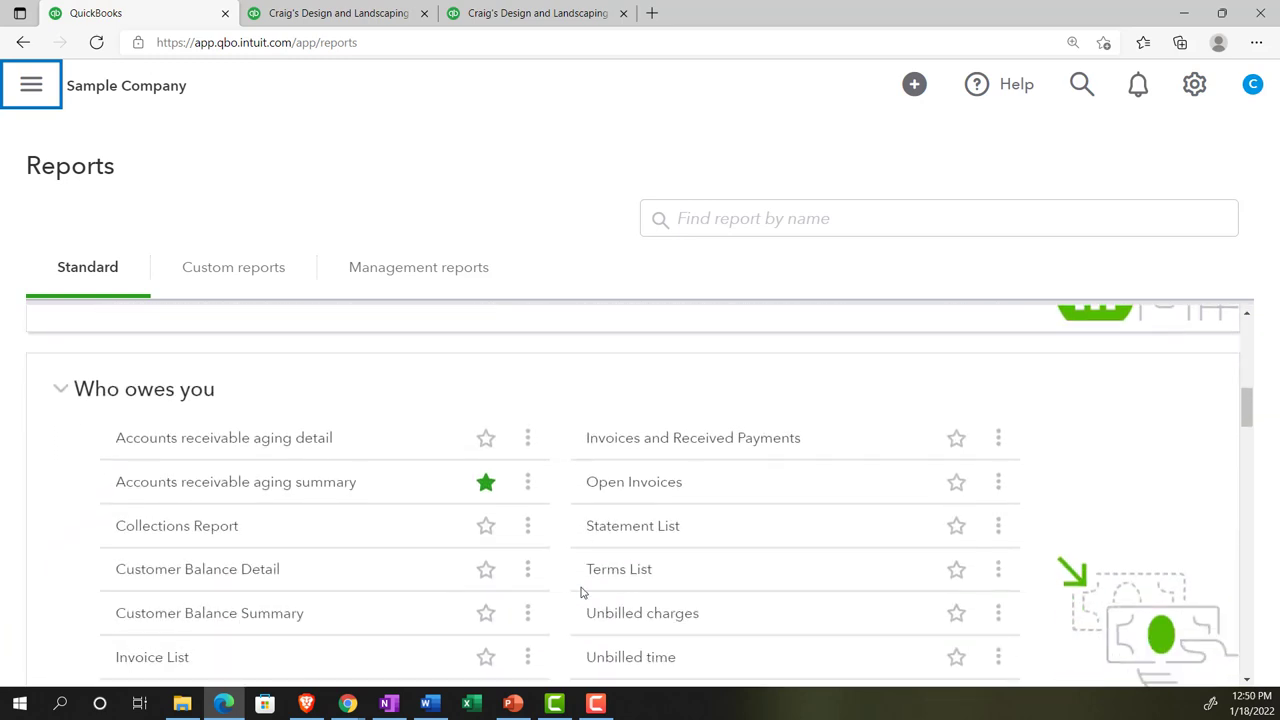
scroll(581, 592, "down", 1)
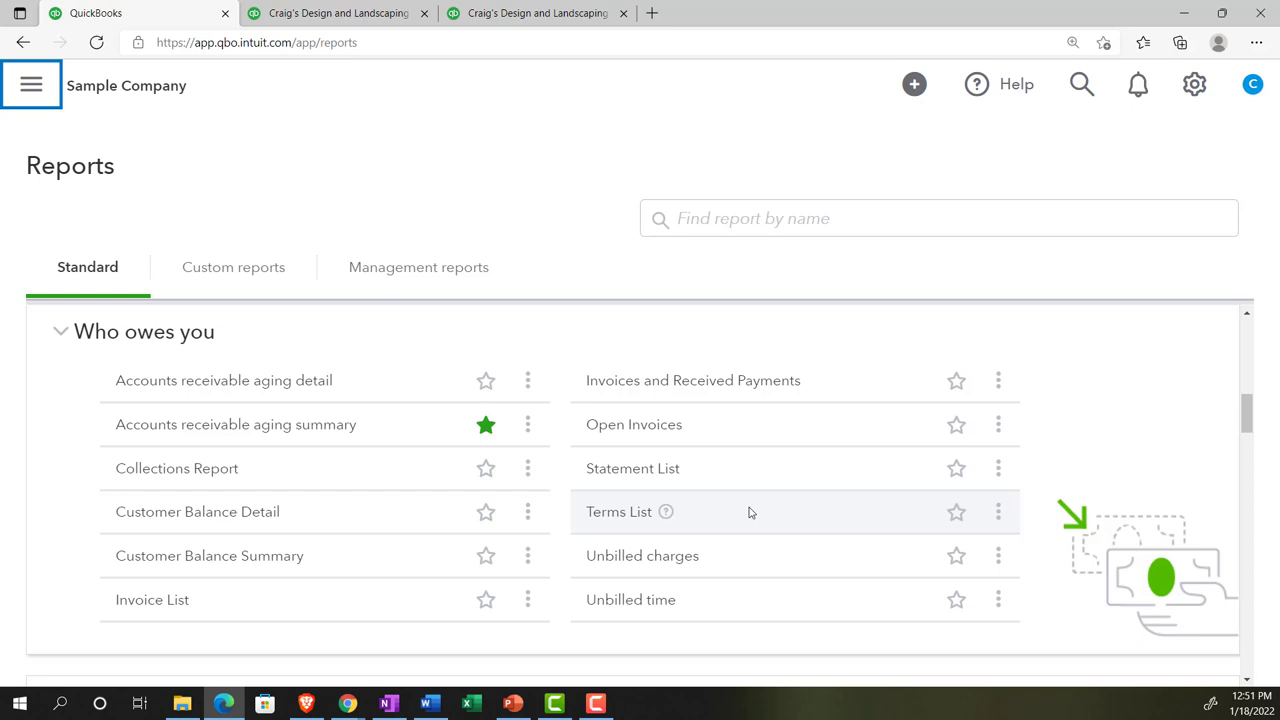
scroll(750, 512, "down", 1)
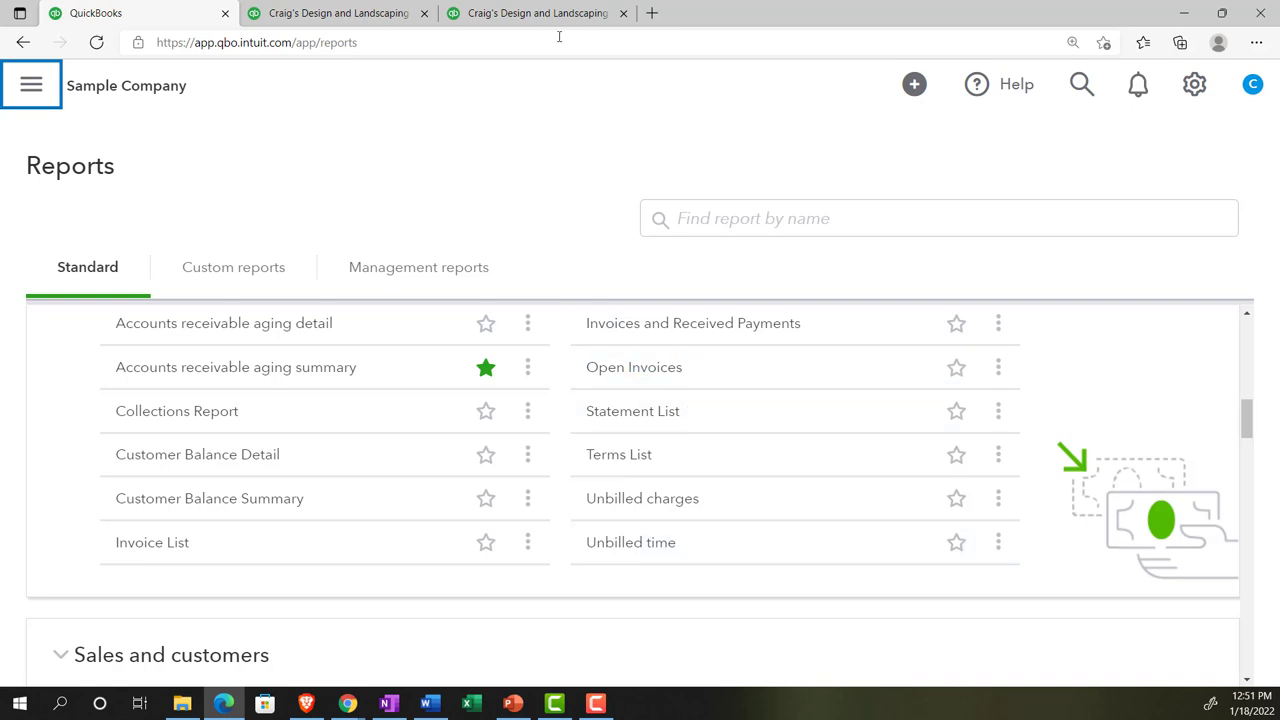
Examine the standard reports listed under Sales and customers, including the inventory, estimate and sales reports.
scroll(698, 385, "down", 3)
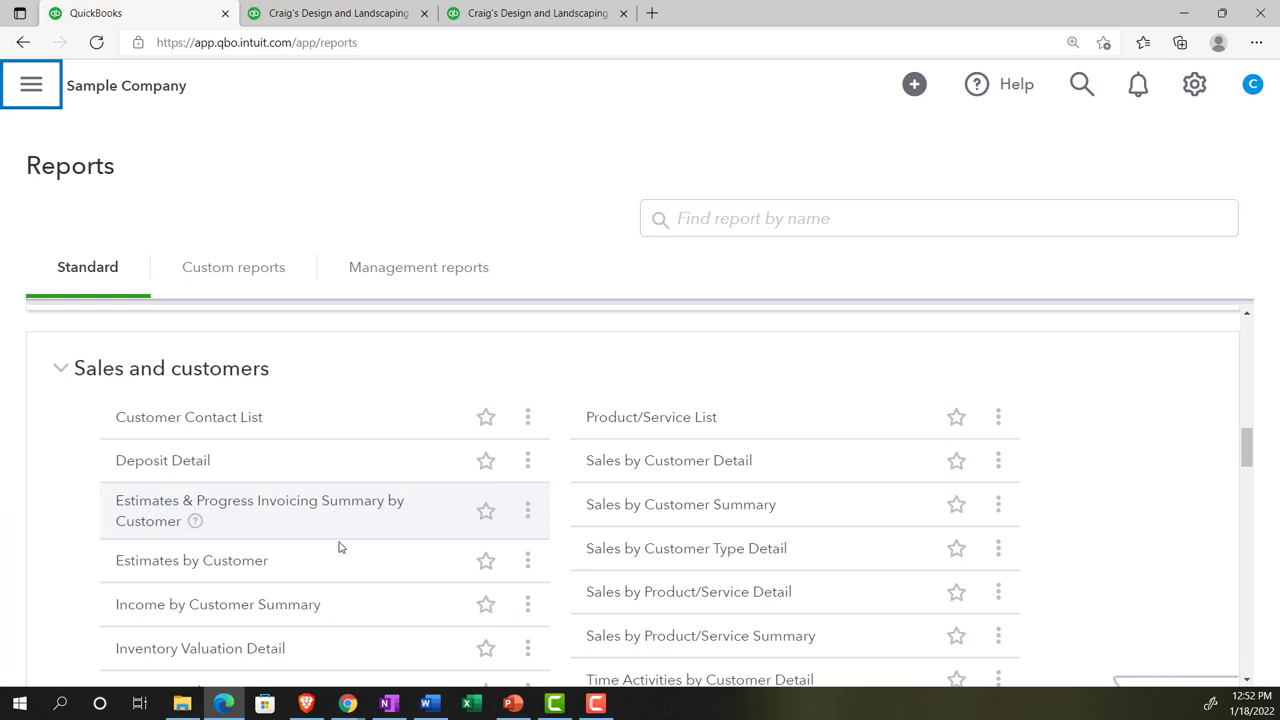
scroll(343, 565, "down", 1)
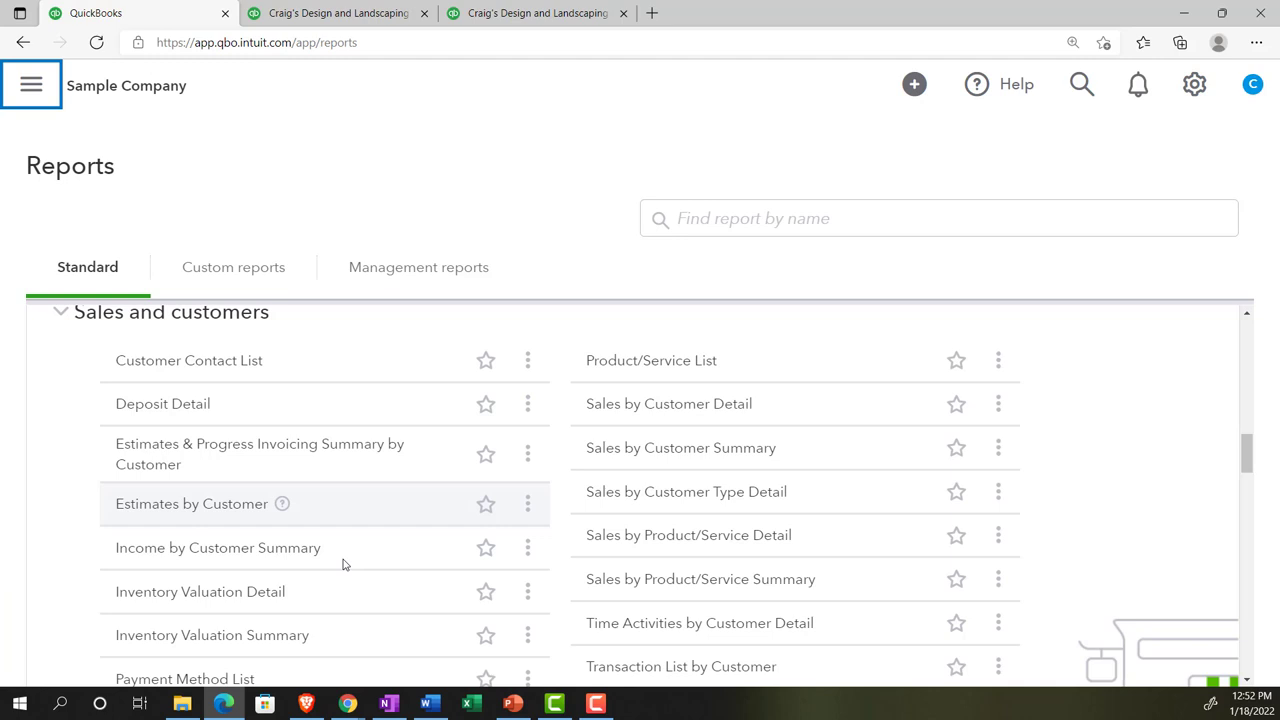
scroll(343, 564, "down", 1)
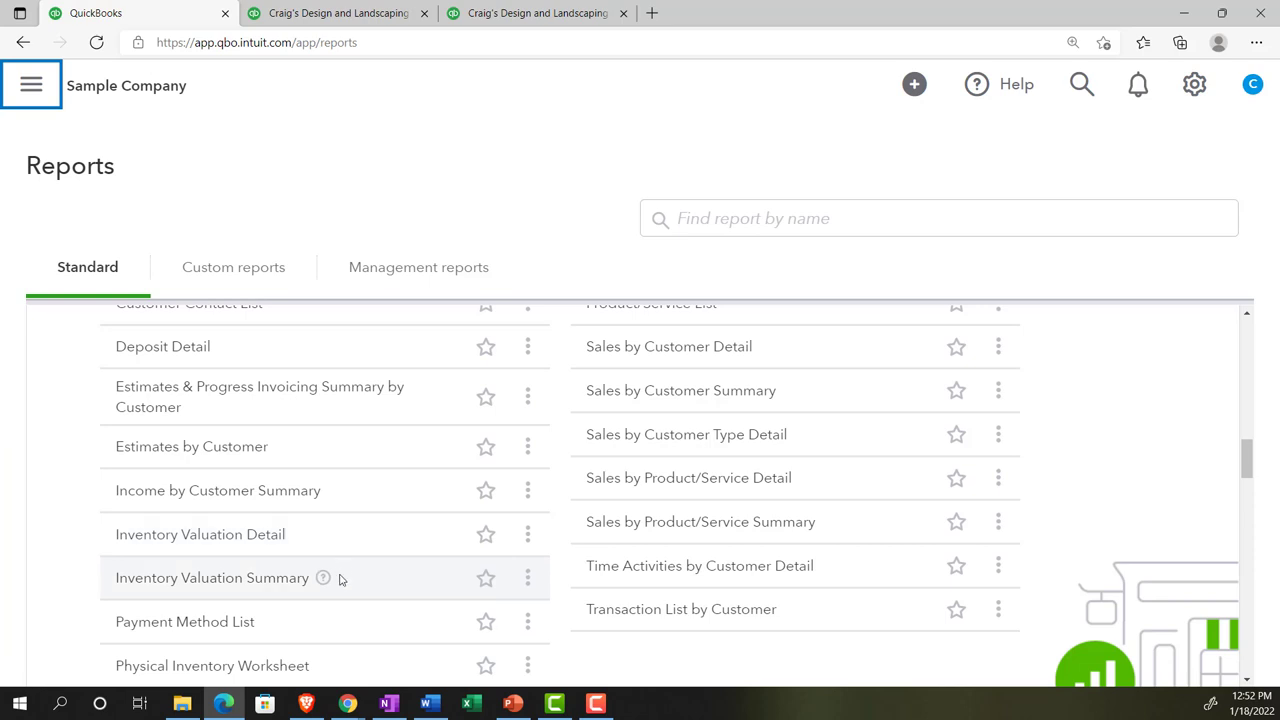
scroll(339, 578, "down", 1)
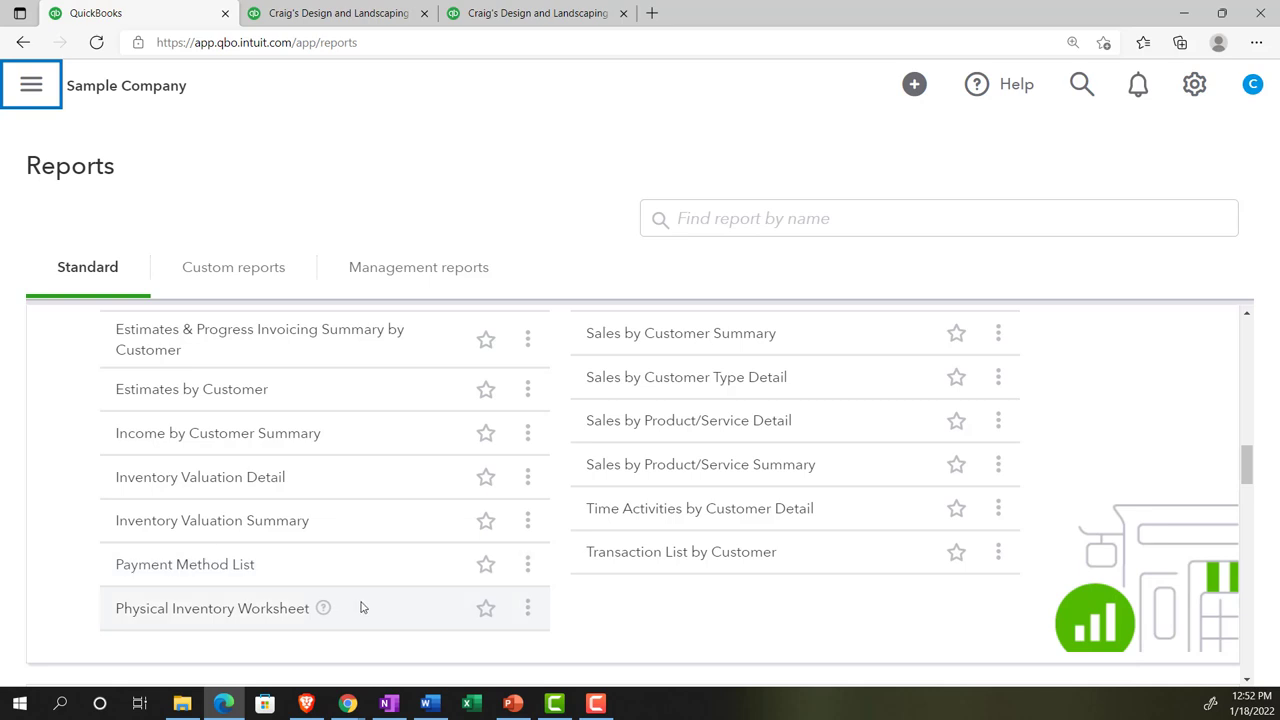
scroll(418, 598, "up", 1)
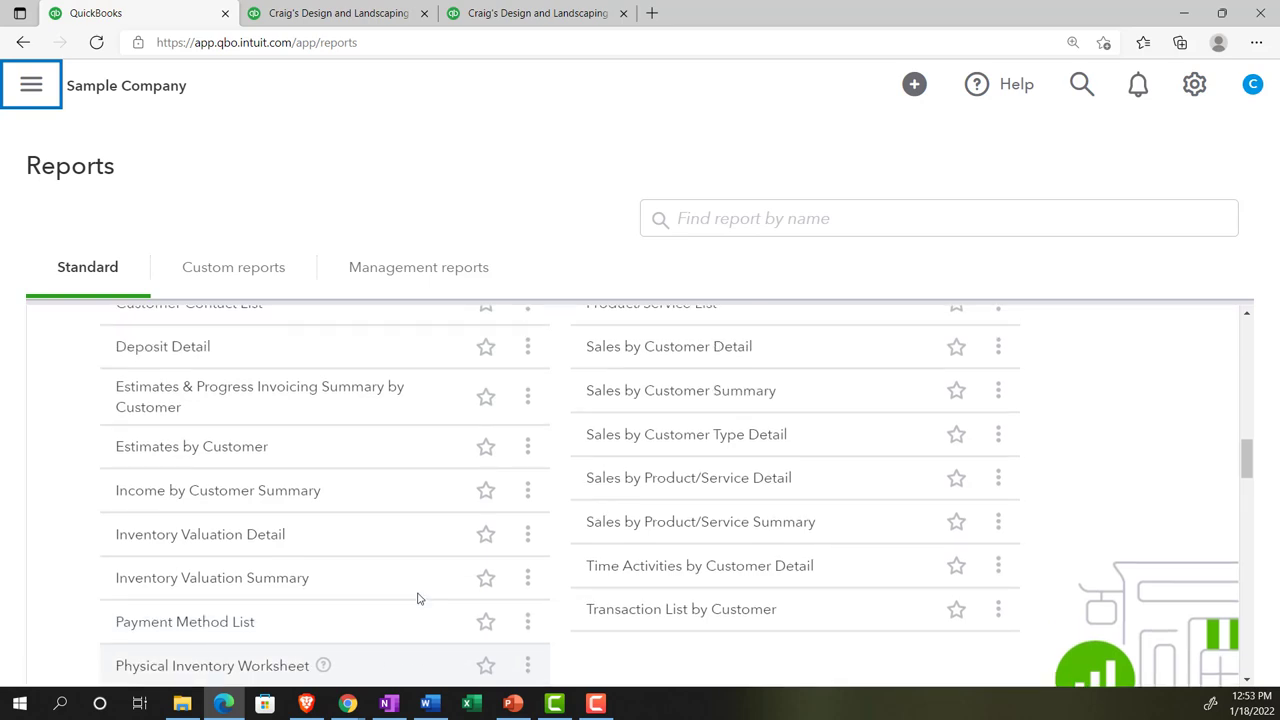
scroll(418, 598, "up", 1)
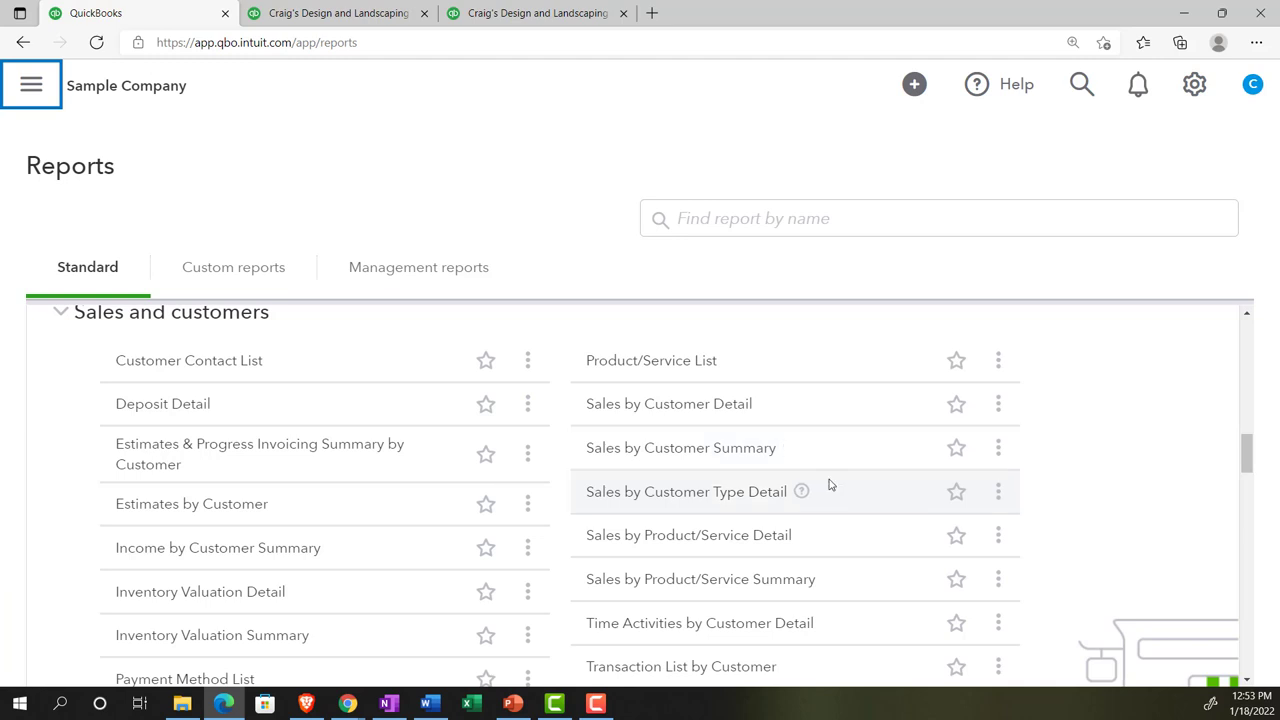
scroll(828, 485, "down", 1)
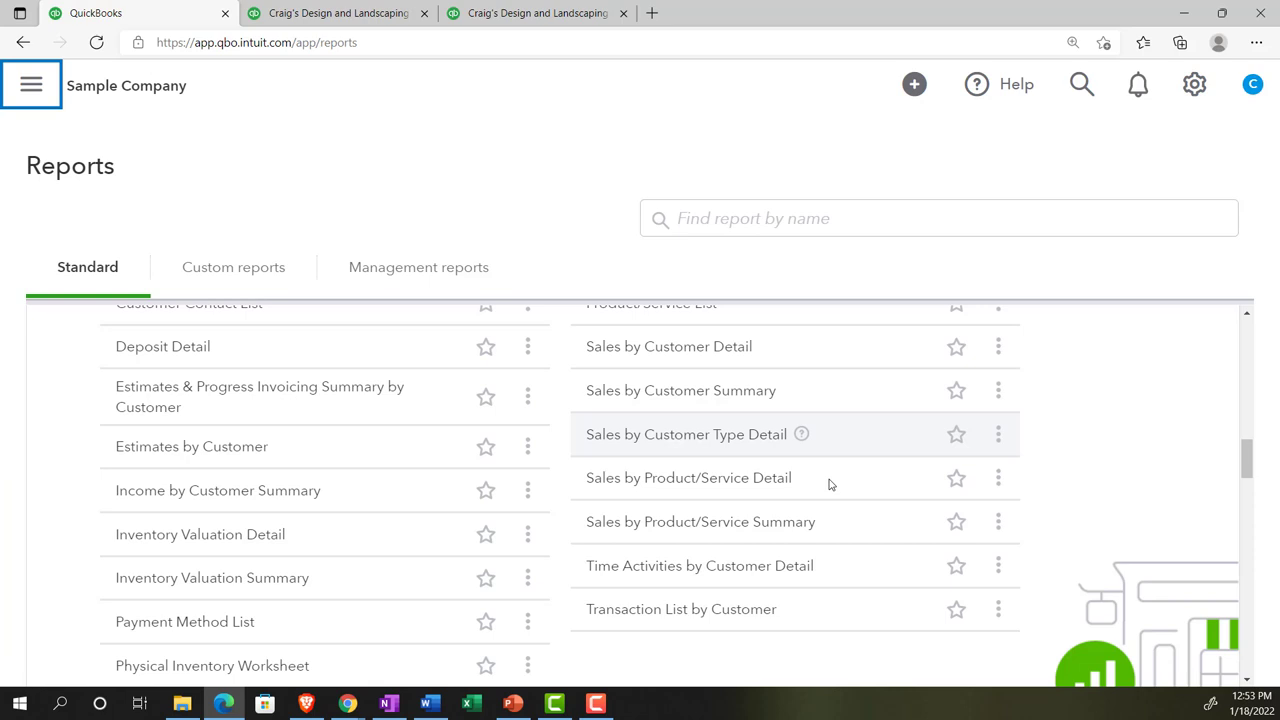
scroll(829, 484, "down", 1)
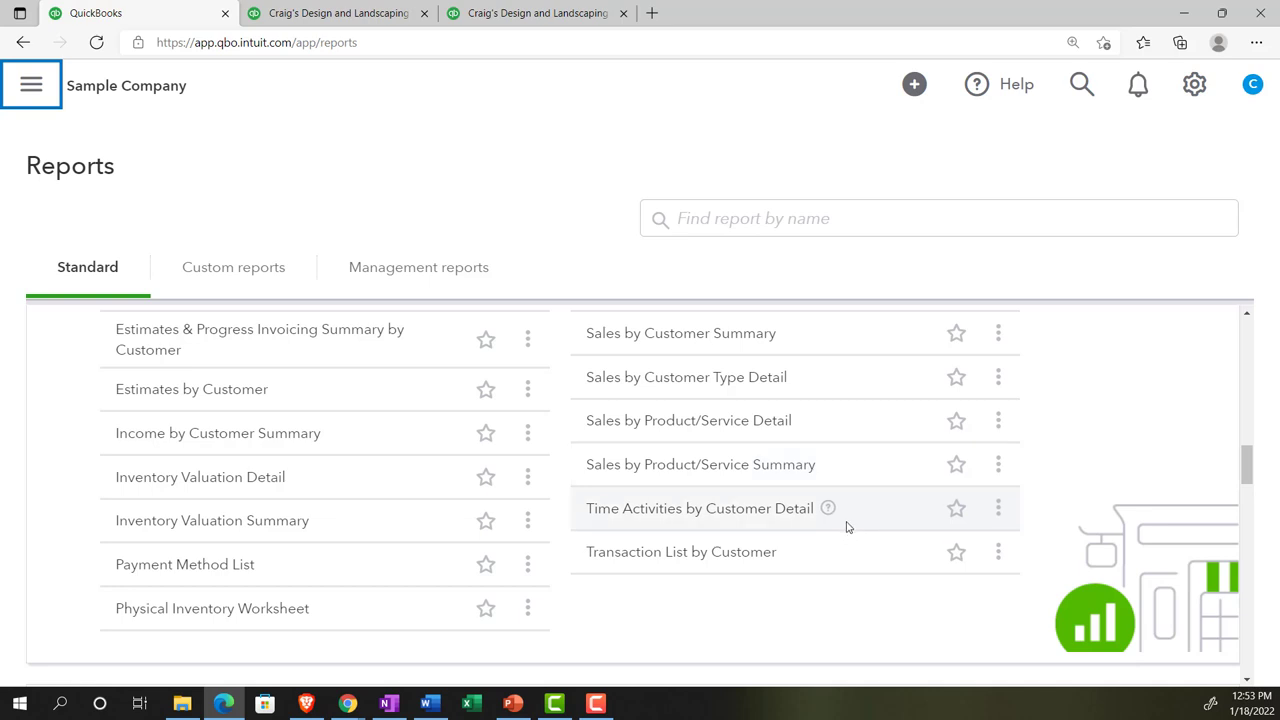
Examine the standard reports listed under What you owe, Expenses and vendors, Sales tax and Employees.
scroll(846, 527, "down", 1)
scroll(846, 527, "down", 5)
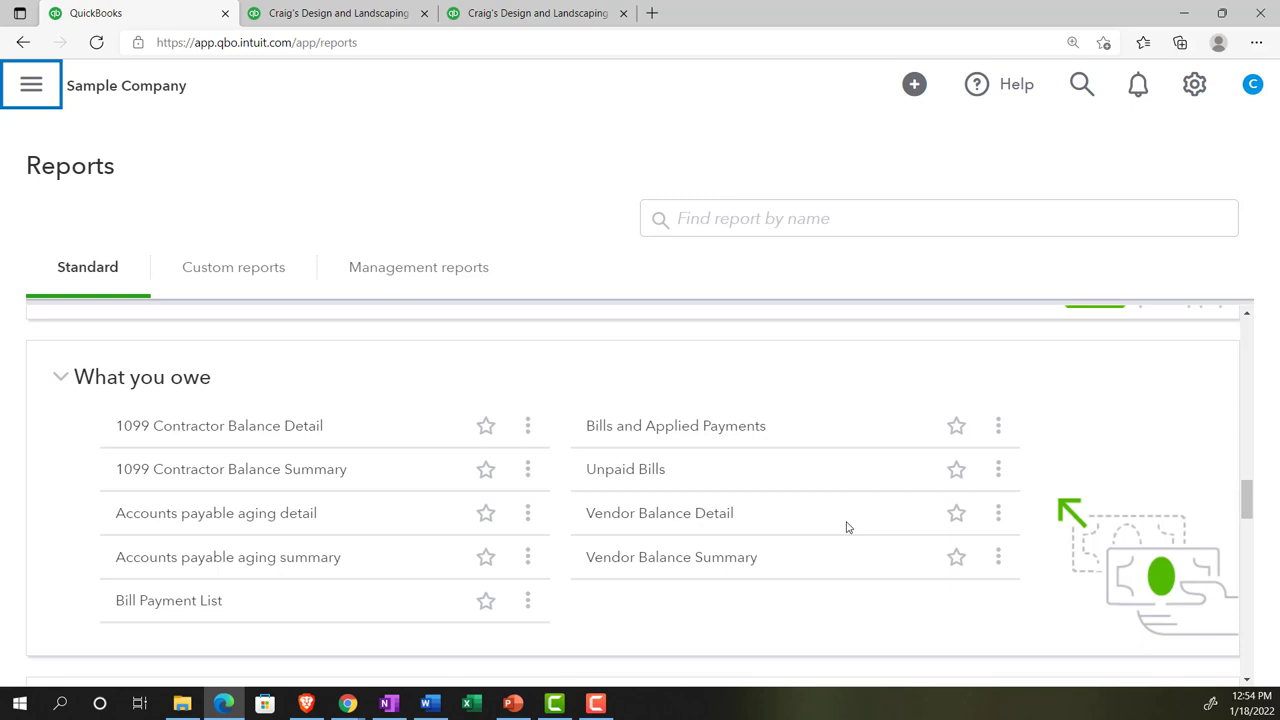
left_click(485, 426)
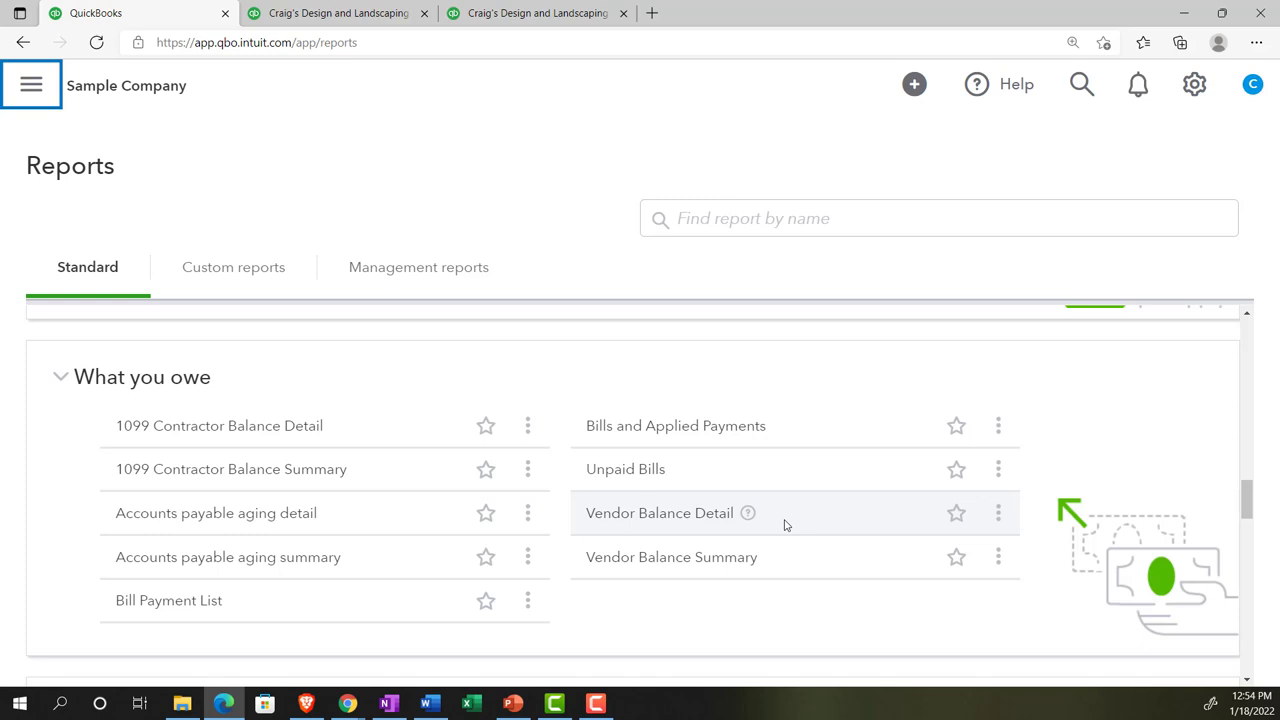
scroll(785, 525, "down", 3)
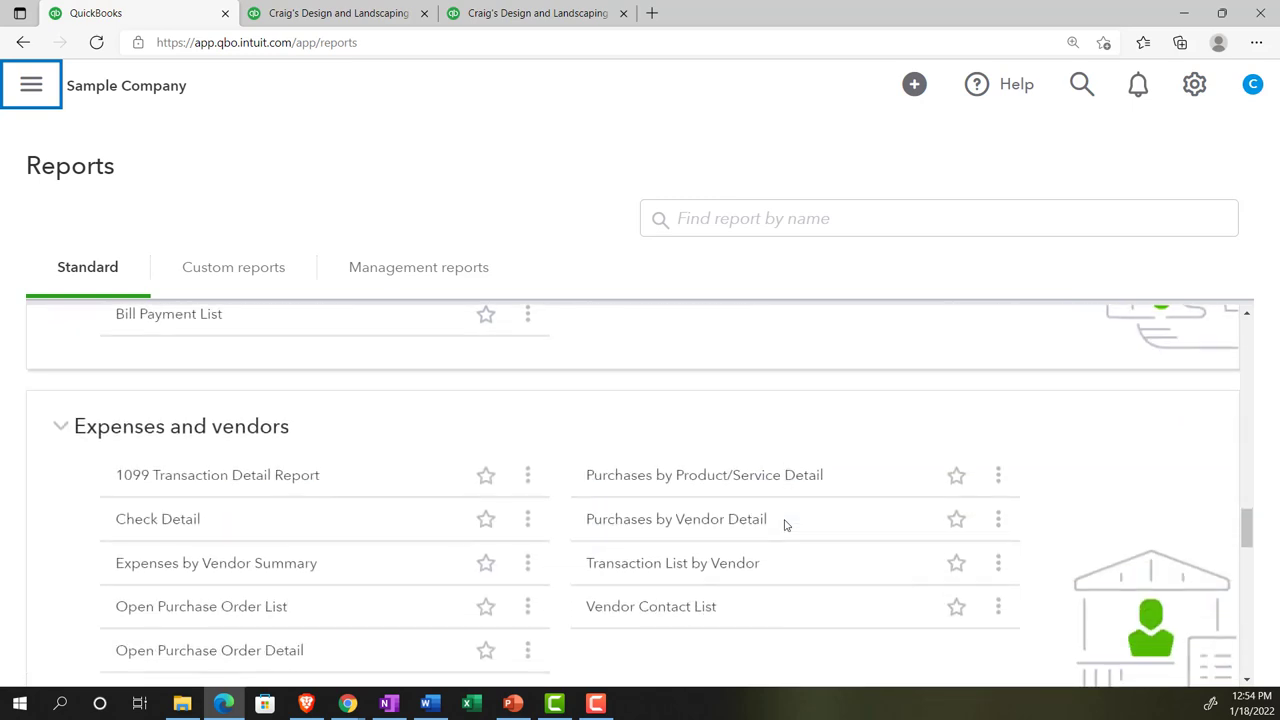
scroll(785, 525, "down", 1)
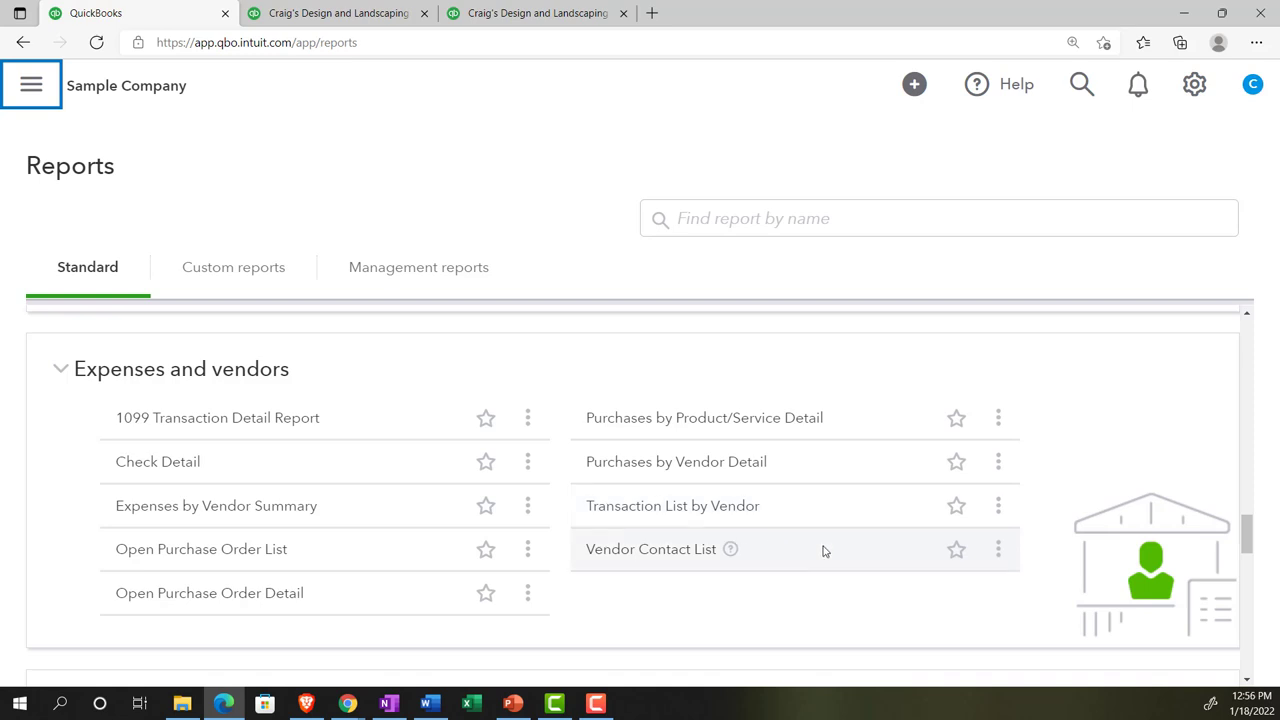
scroll(824, 551, "down", 3)
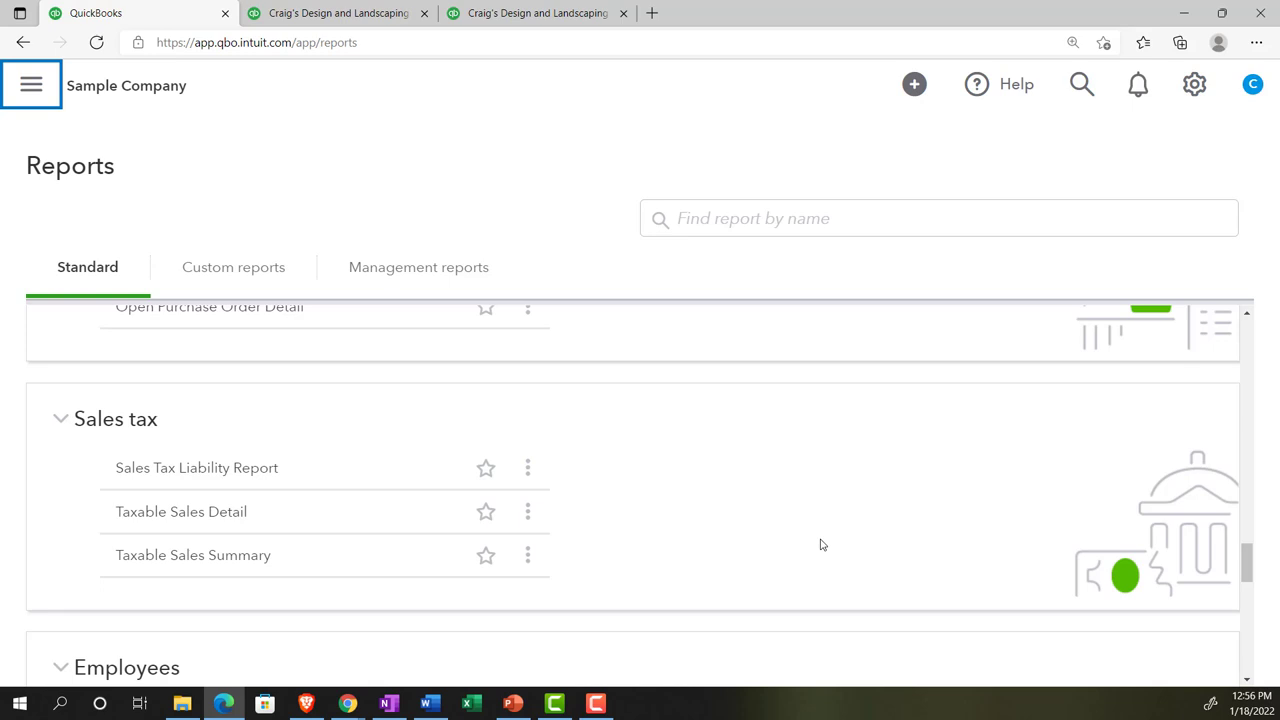
scroll(821, 544, "down", 3)
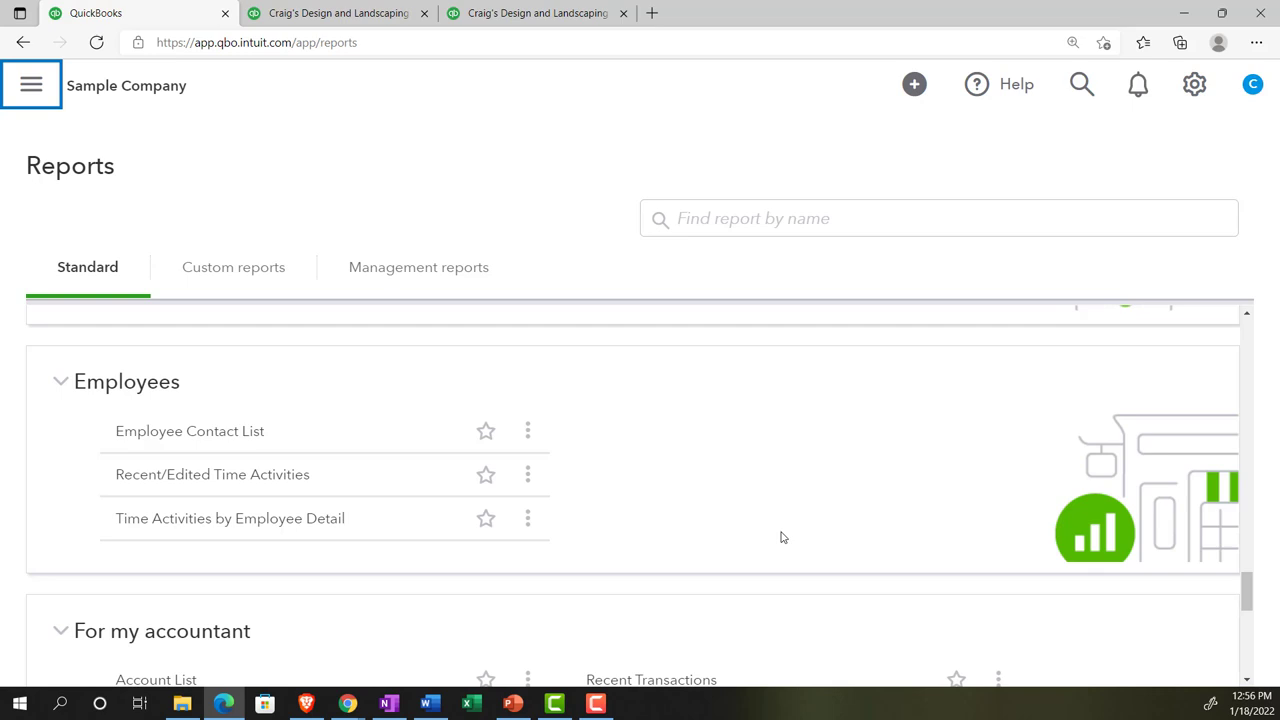
Examine the standard reports listed under For my accountant, from Account List to Trial Balance.
scroll(783, 537, "down", 3)
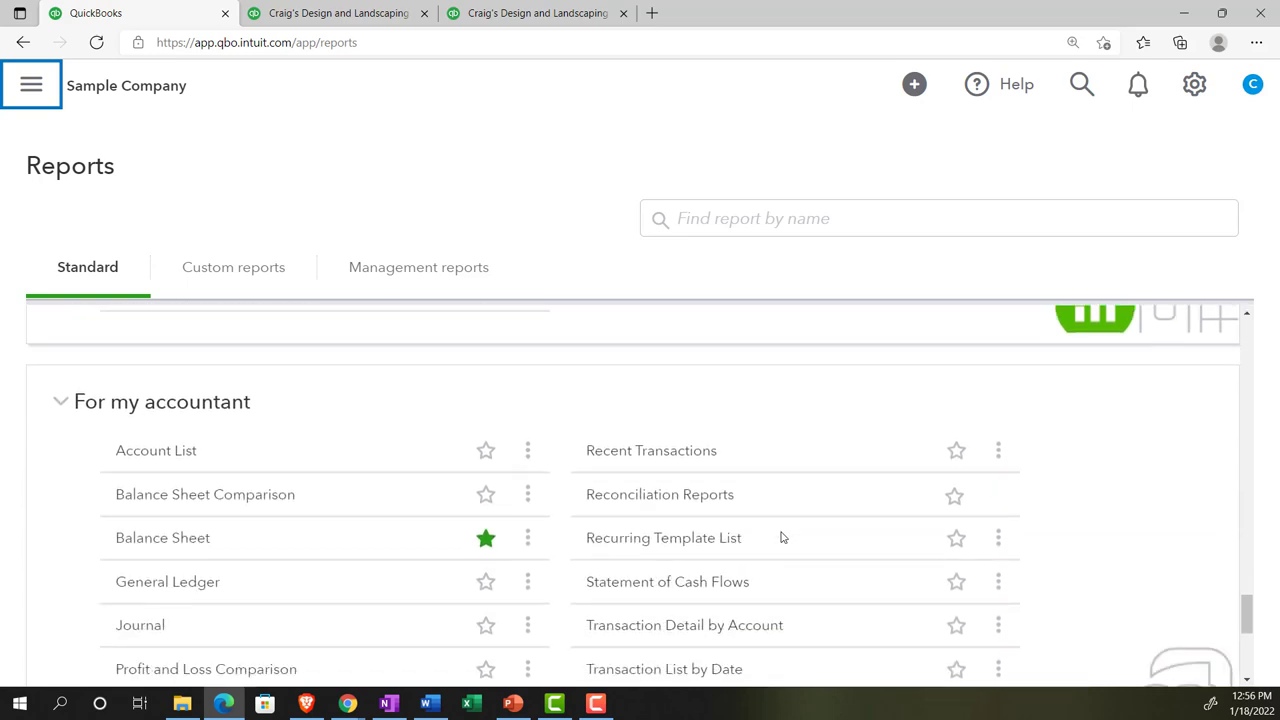
left_click(485, 494)
scroll(288, 427, "down", 1)
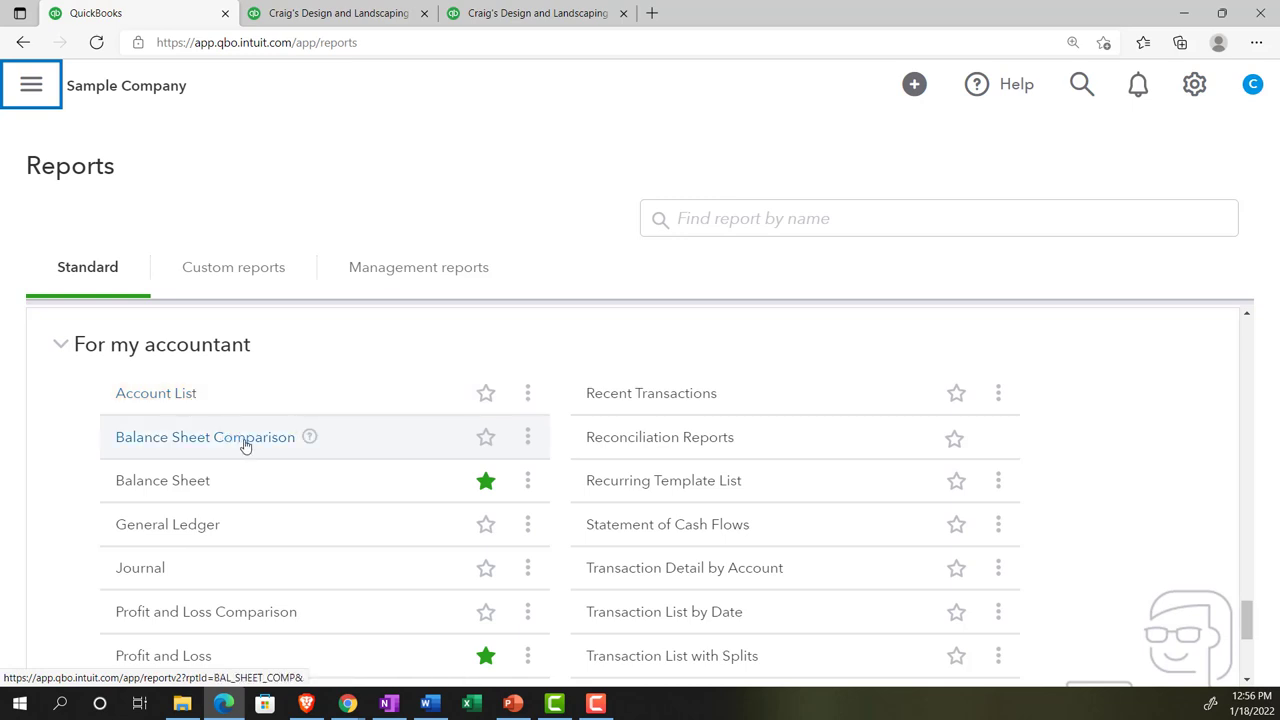
scroll(265, 475, "down", 1)
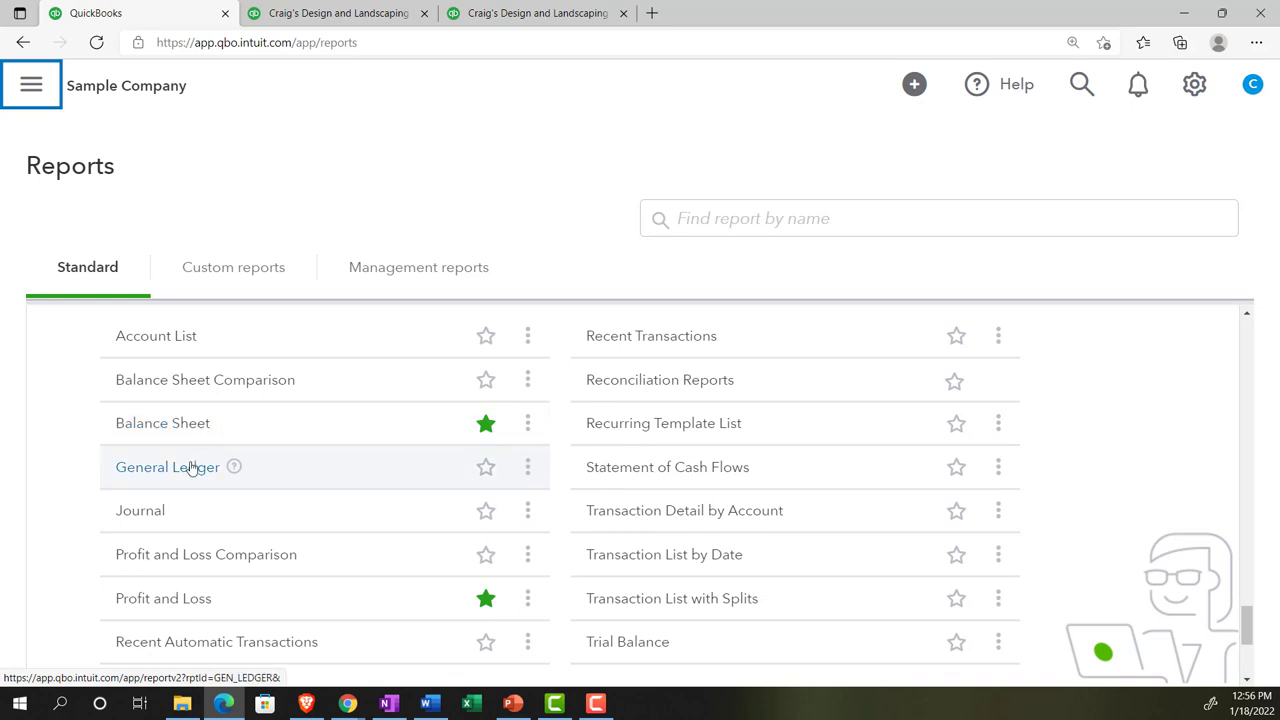
scroll(192, 468, "down", 1)
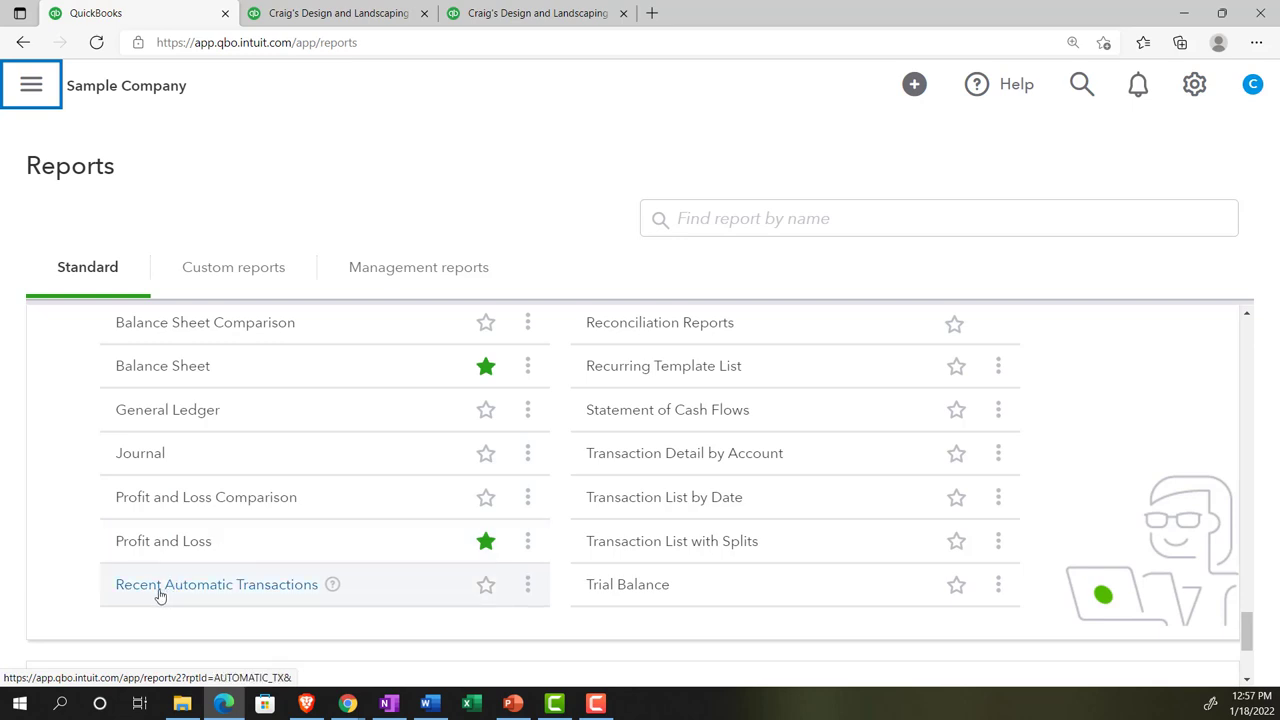
scroll(580, 560, "up", 2)
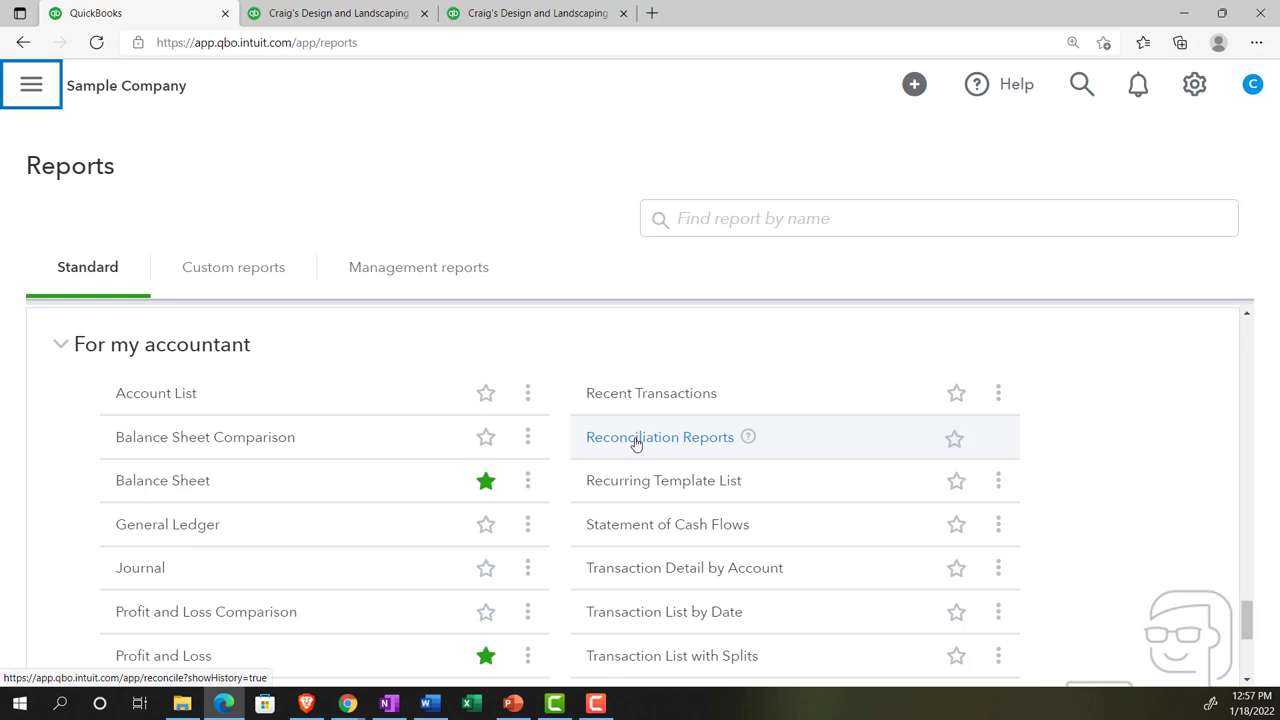
scroll(635, 443, "down", 1)
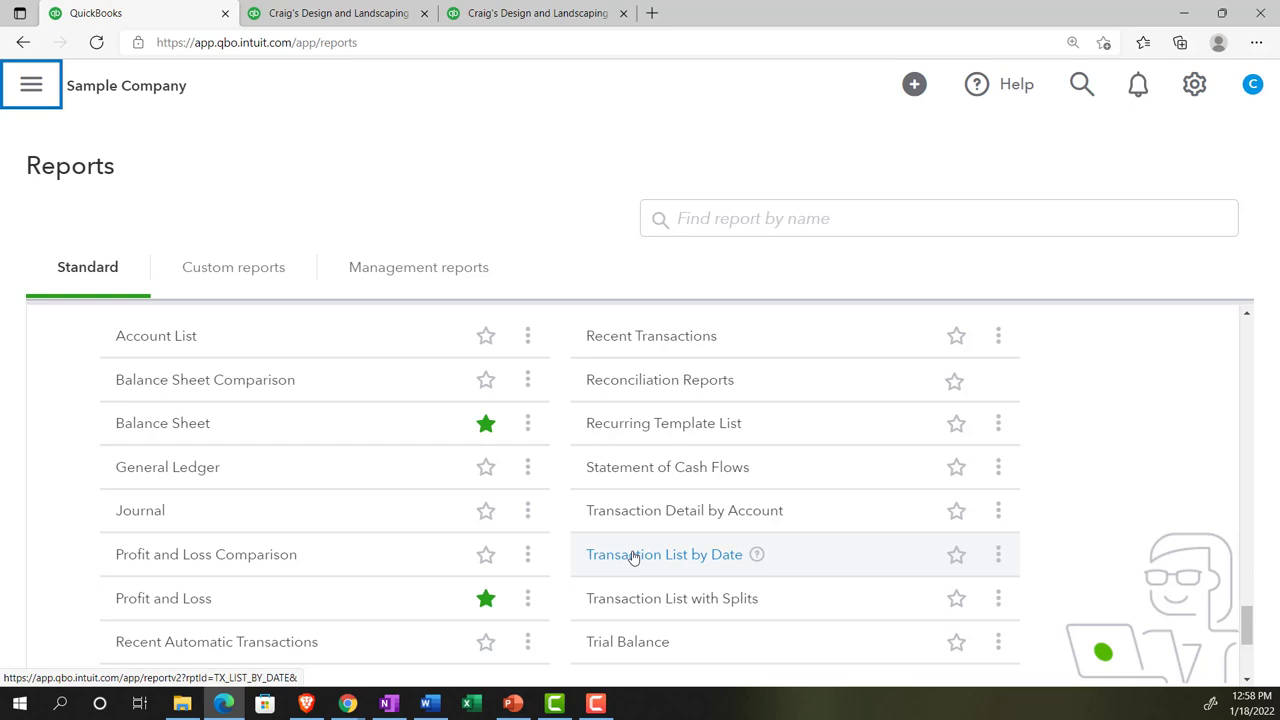
scroll(633, 557, "down", 1)
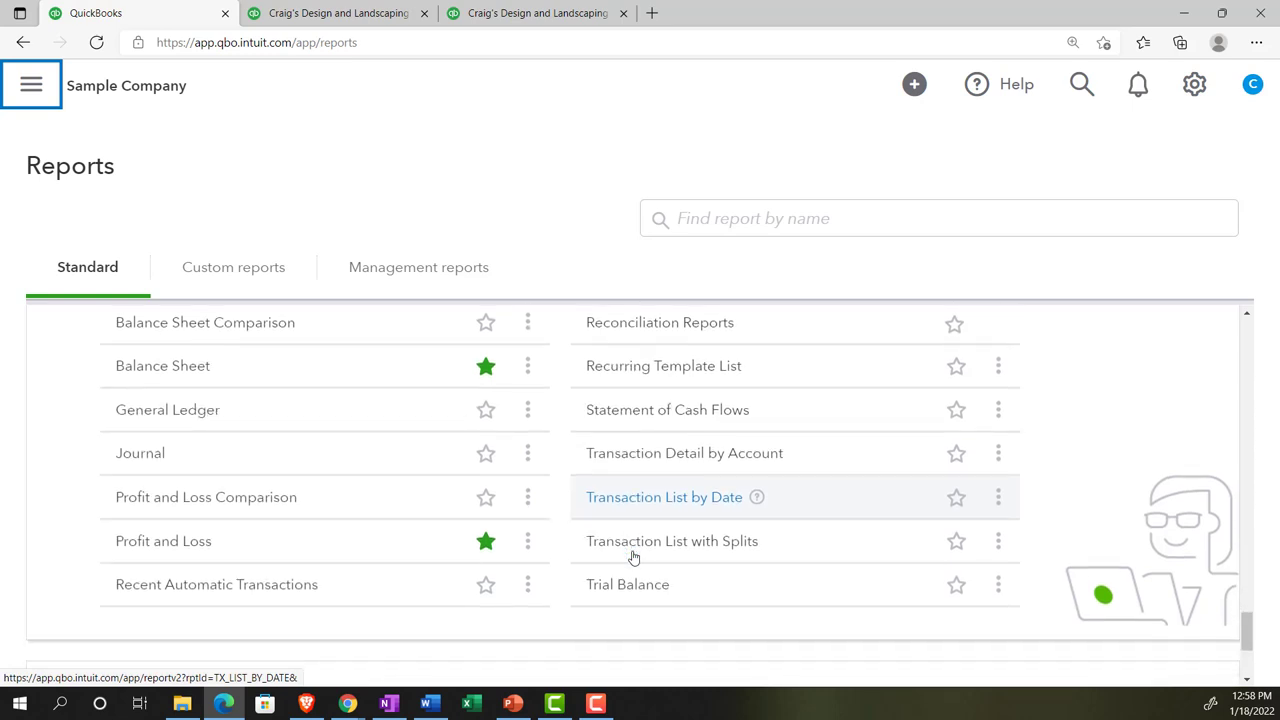